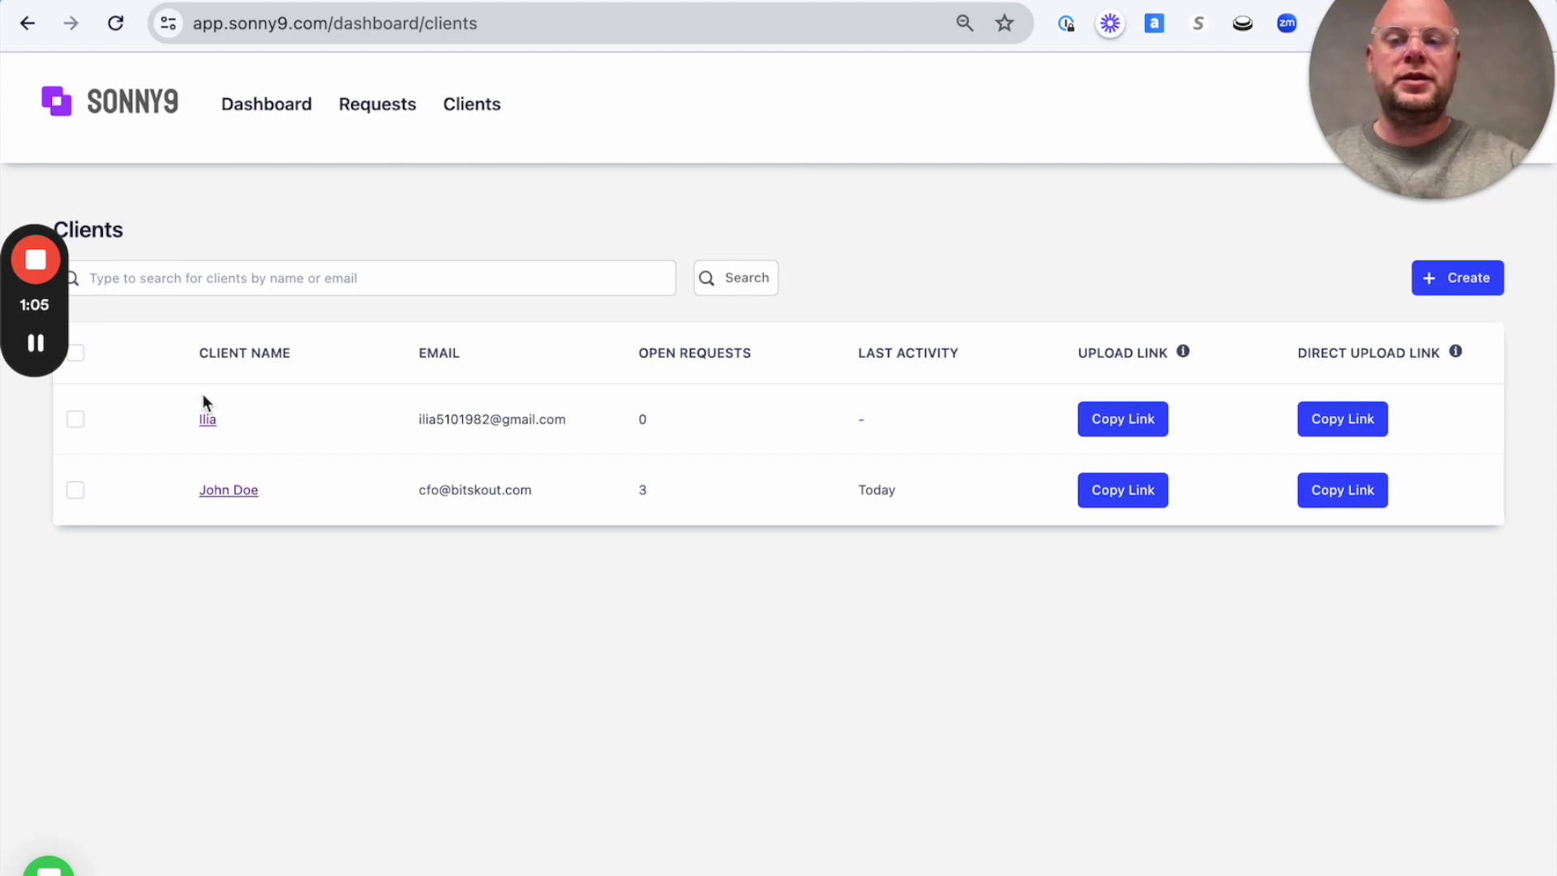
Look over the first client's details and general contact info, then return to the client list.
{"action": "left_click", "coordinate": [238, 500]}
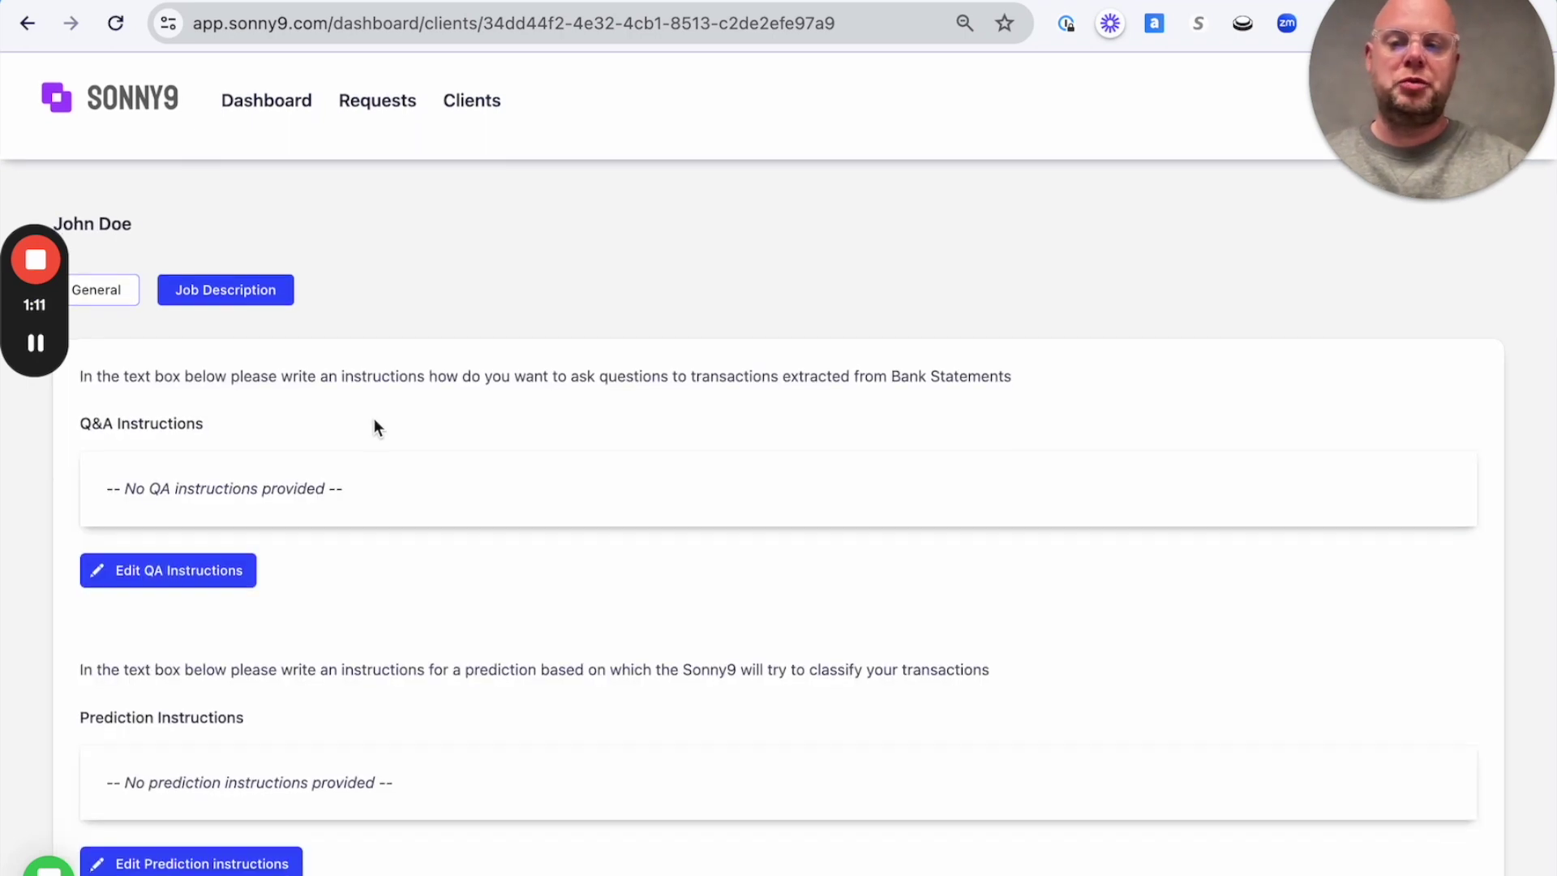
{"action": "left_click", "coordinate": [122, 297]}
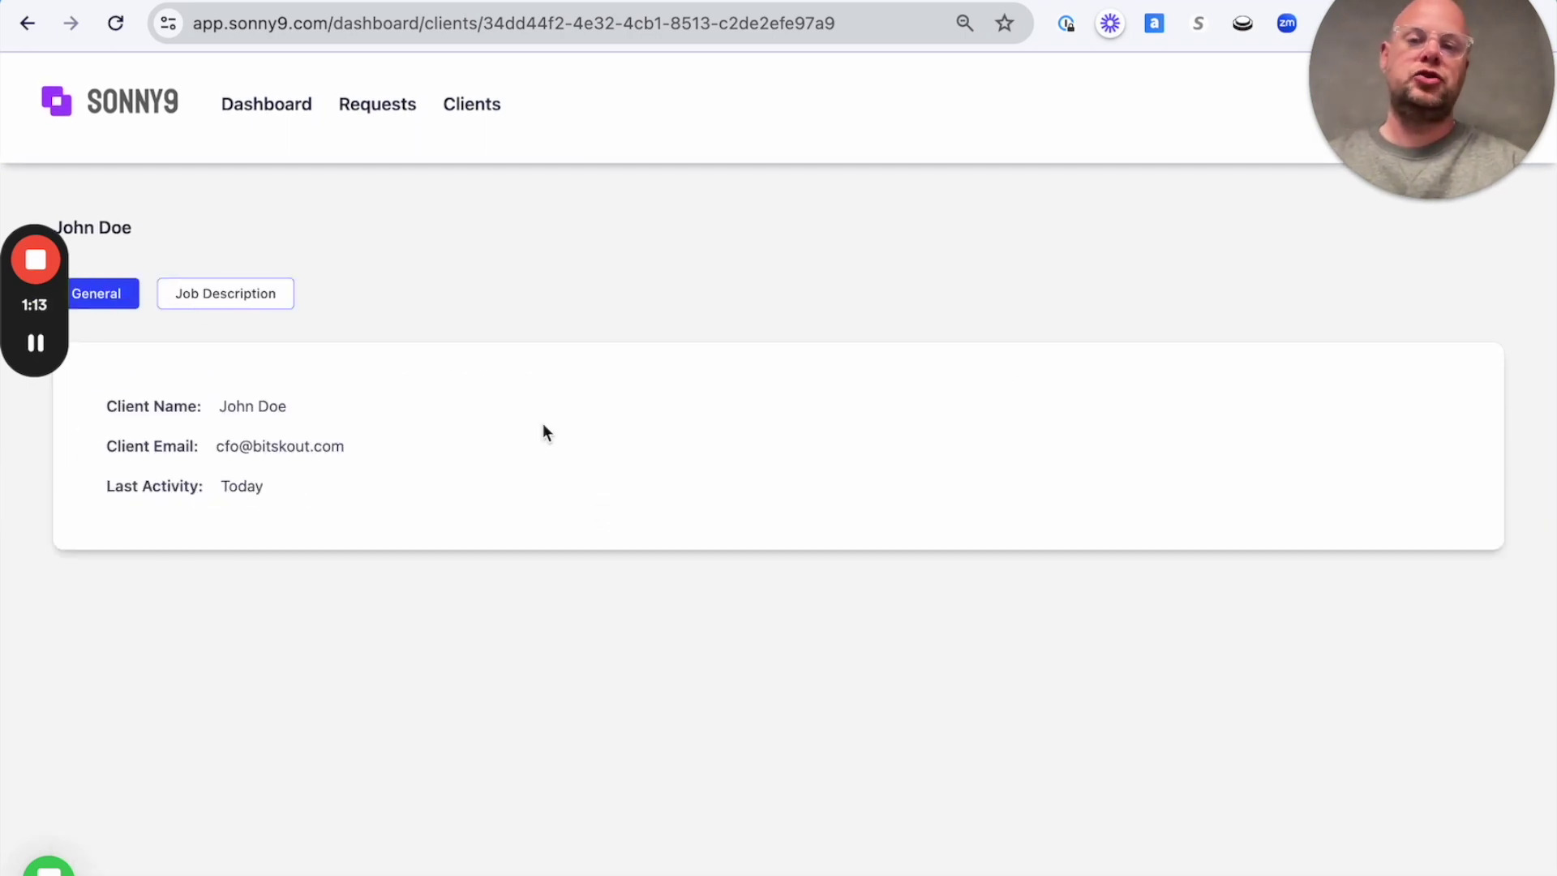
{"action": "left_click", "coordinate": [505, 110]}
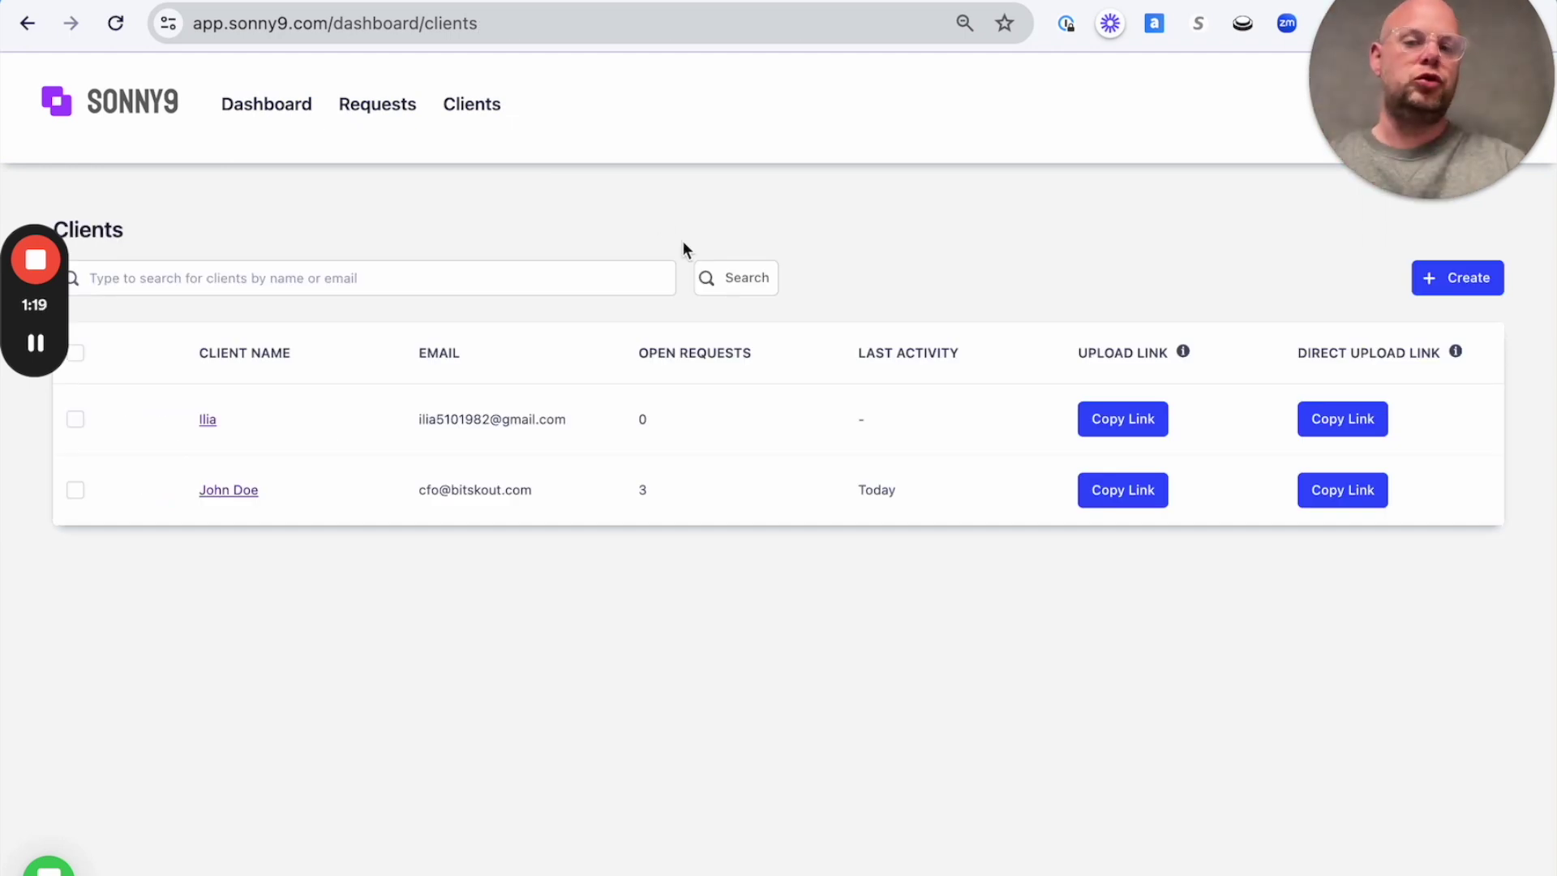
Review the other client's Q&A instructions on the Texas and Georgia rental properties, then go to Requests.
{"action": "left_click", "coordinate": [207, 420]}
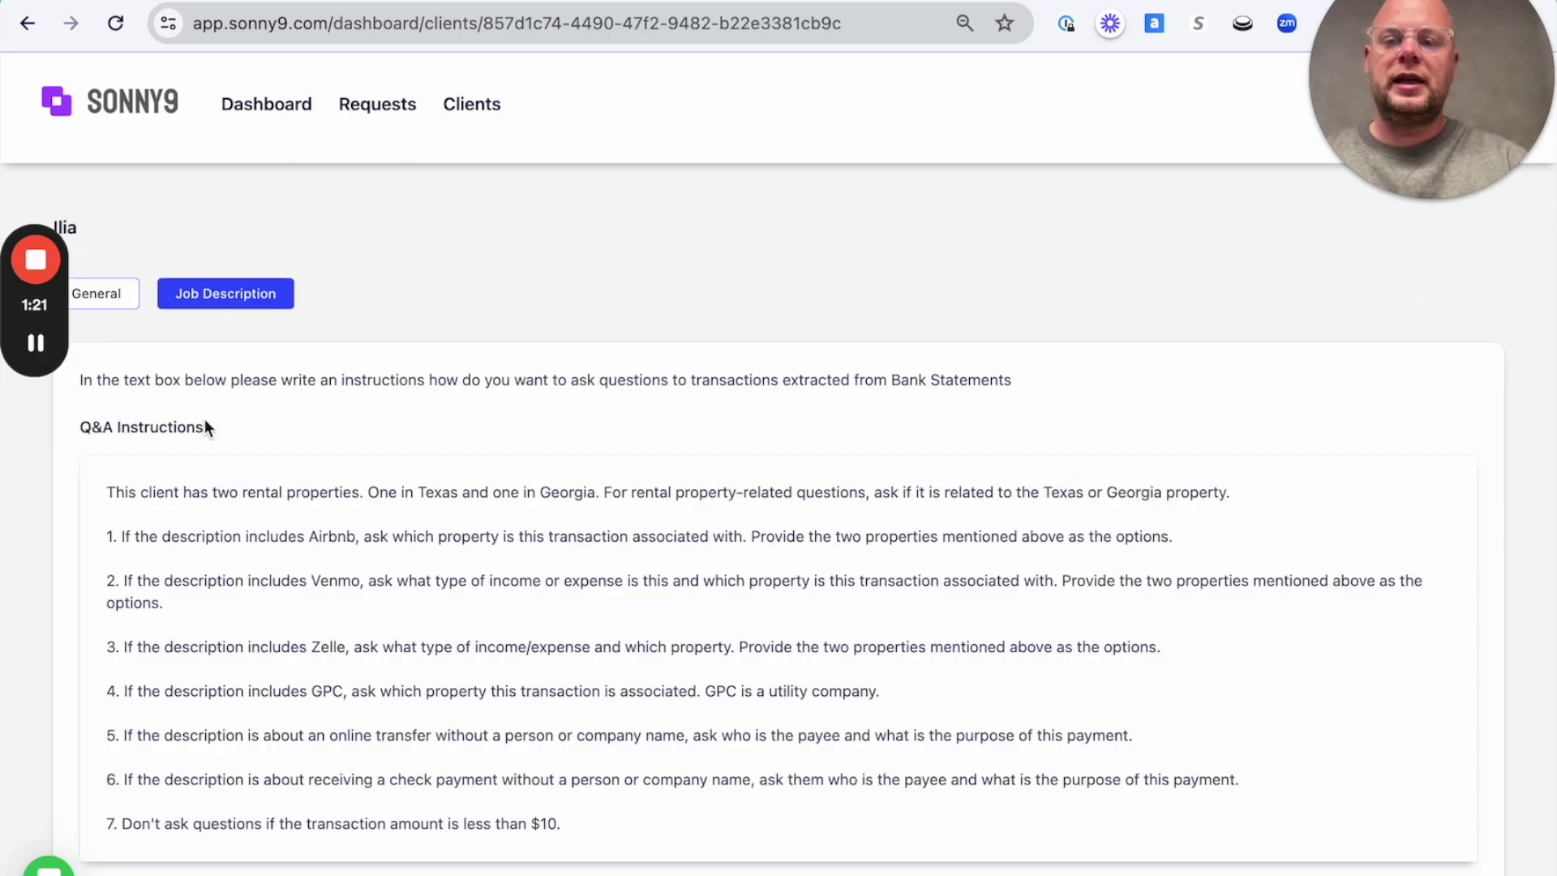
{"action": "scroll", "coordinate": [205, 418], "scroll_direction": "down", "scroll_amount": 3}
{"action": "left_click_drag", "start_coordinate": [104, 367], "coordinate": [567, 694]}
{"action": "scroll", "coordinate": [507, 485], "scroll_direction": "up", "scroll_amount": 3}
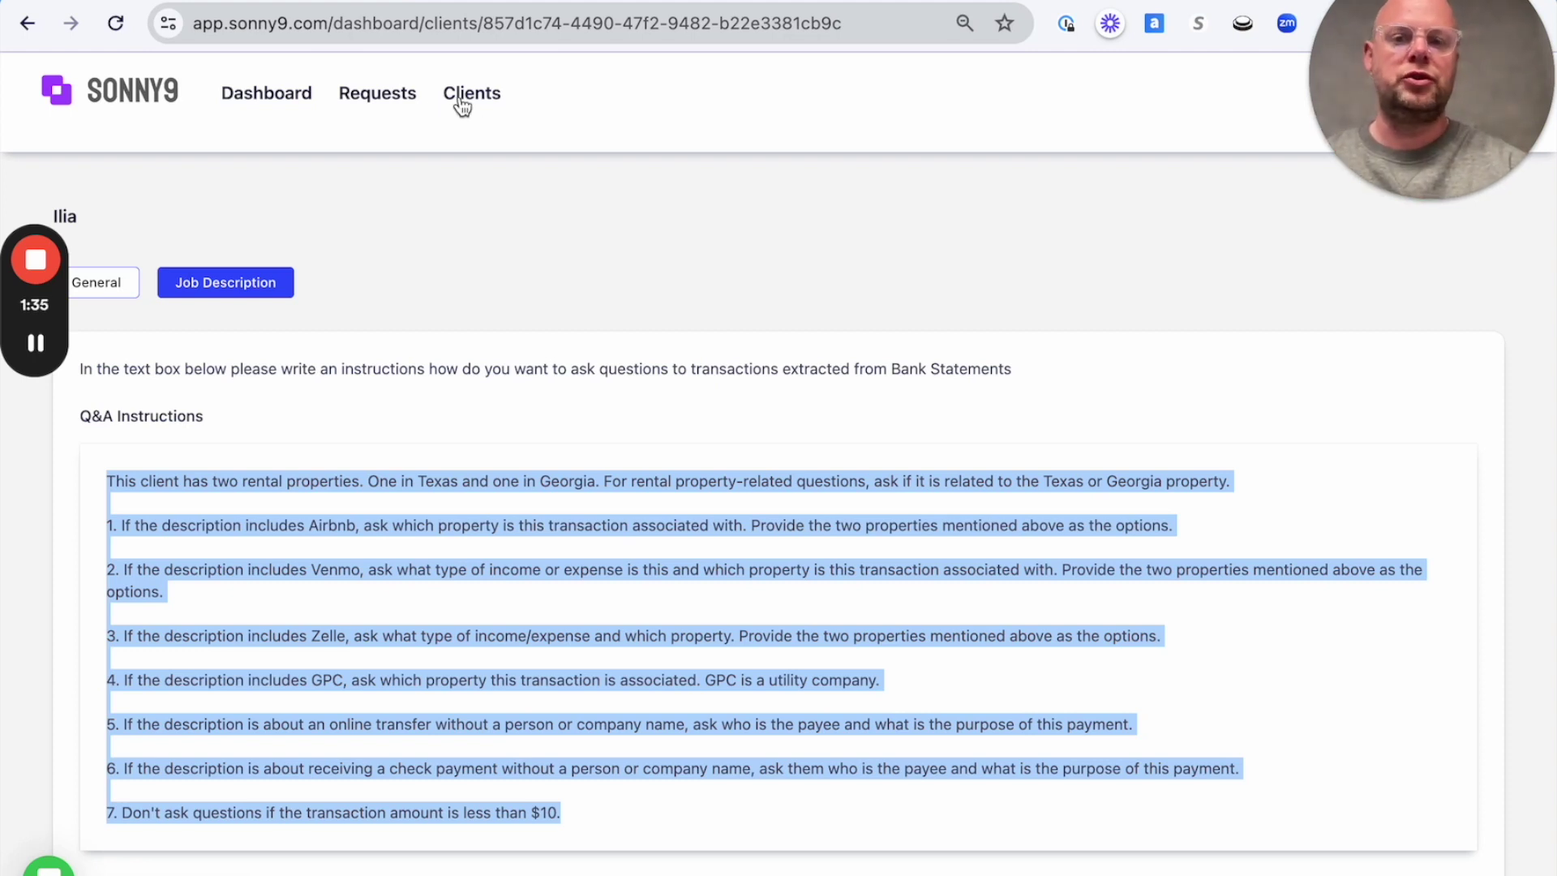
{"action": "left_click", "coordinate": [389, 98]}
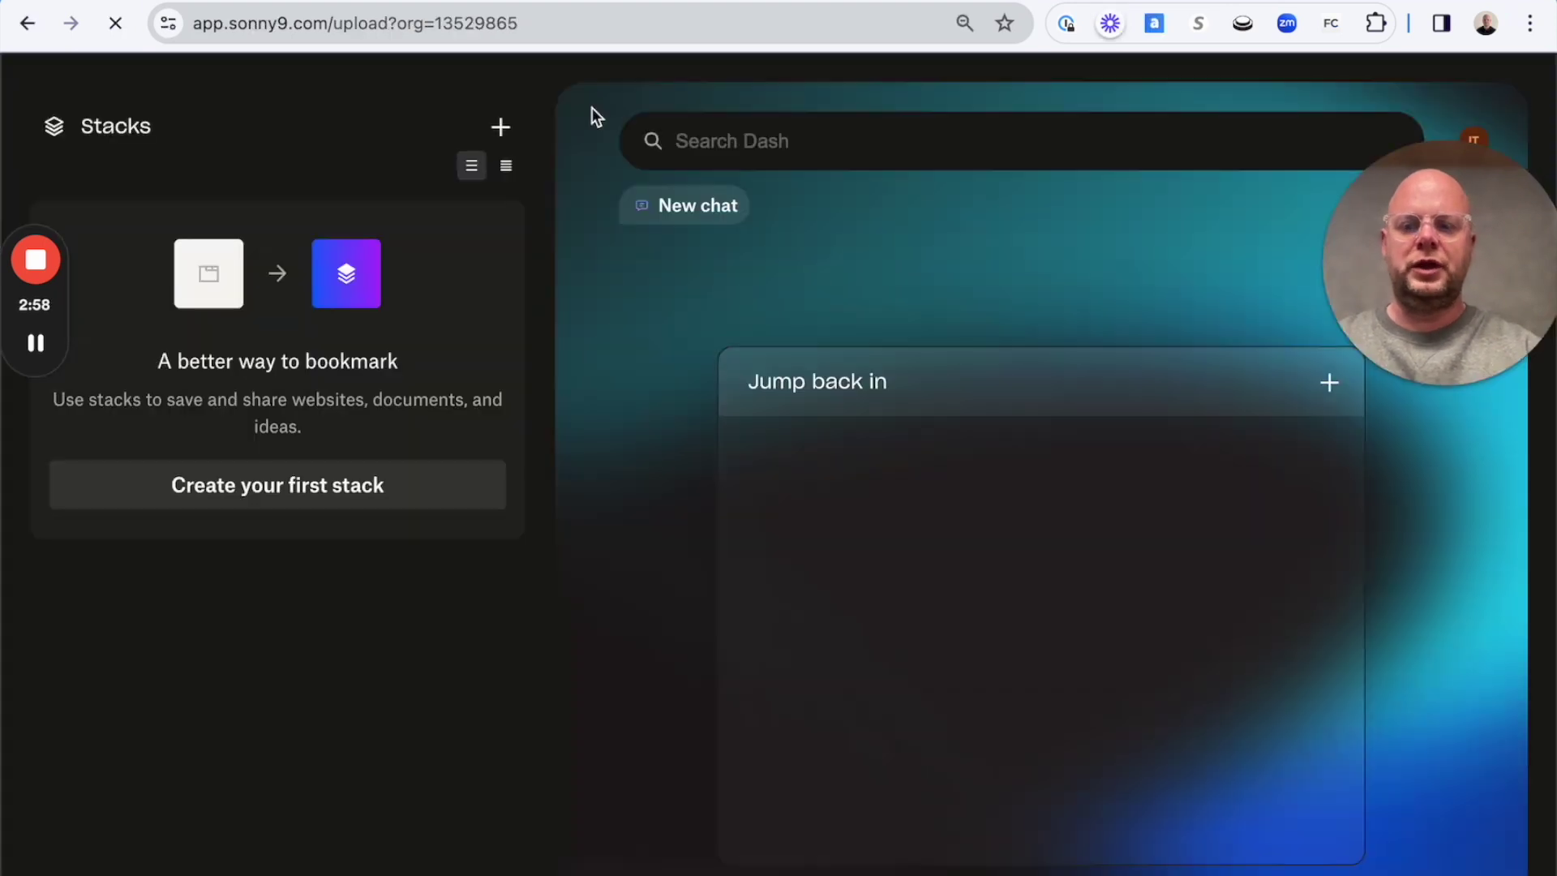
Follow the email's upload link, identify with the client's email address, and expand the October 2023 bank statement item.
{"action": "left_click", "coordinate": [570, 494]}
{"action": "left_click", "coordinate": [533, 563]}
{"action": "left_click", "coordinate": [587, 258]}
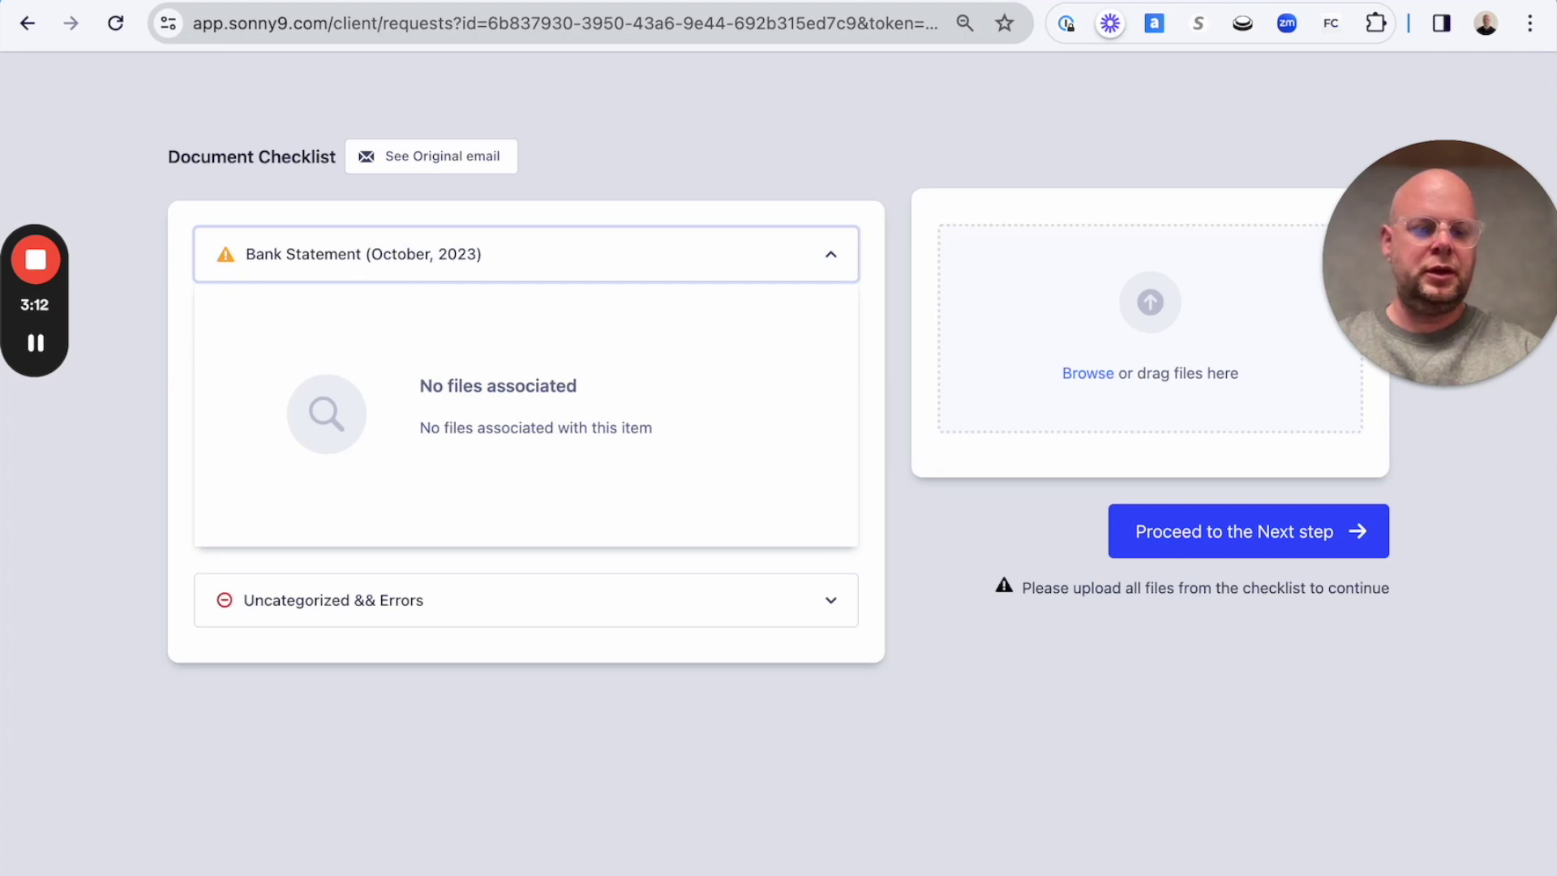
{"action": "left_click_drag", "start_coordinate": [1314, 454], "coordinate": [1095, 309]}
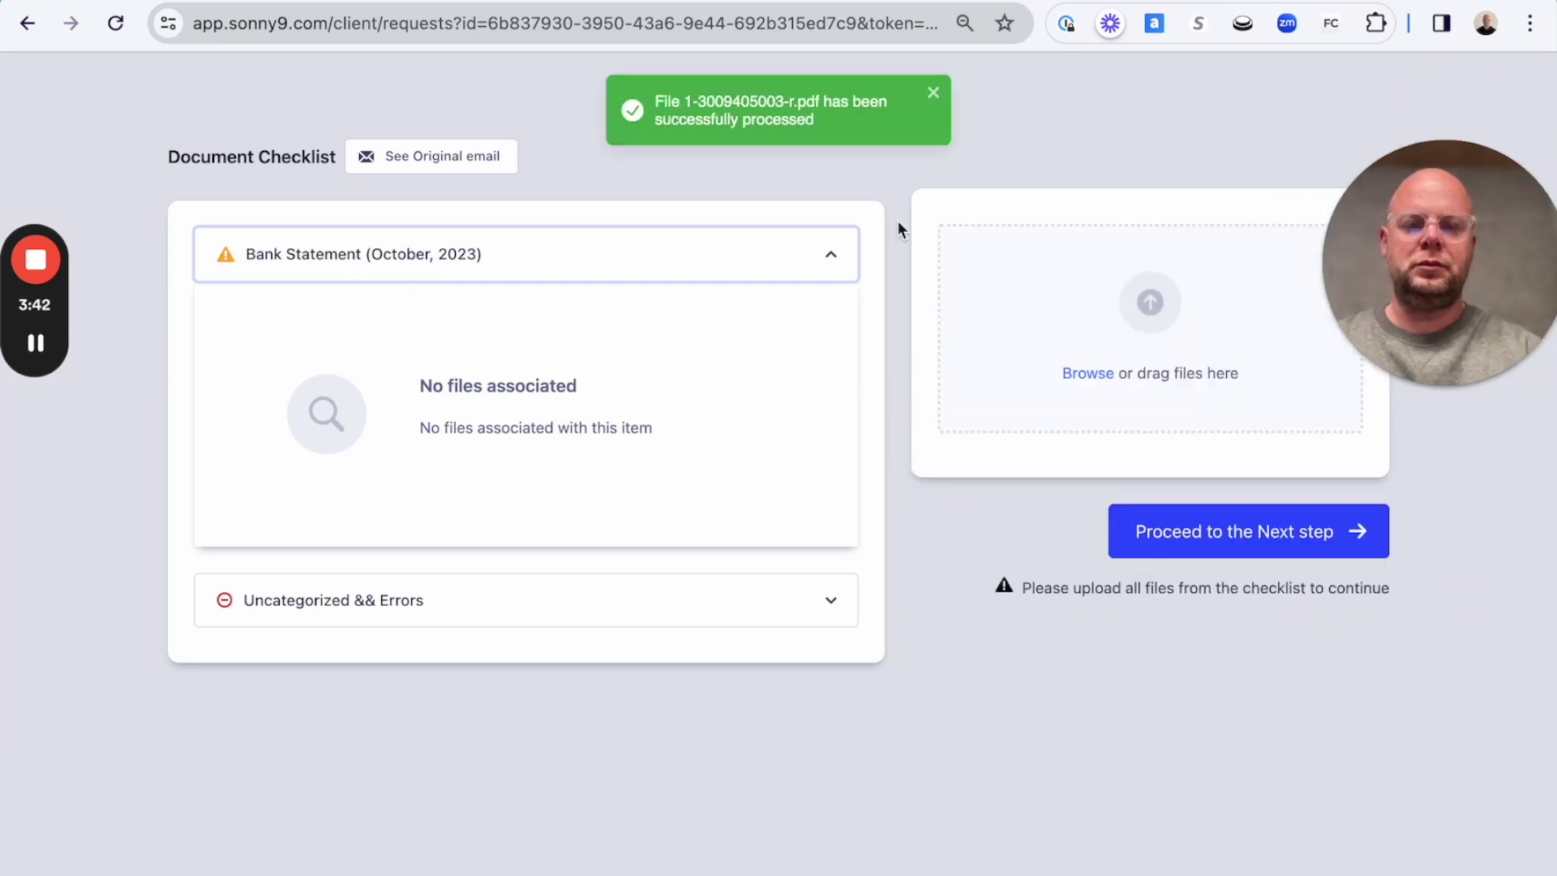
{"action": "left_click", "coordinate": [765, 364]}
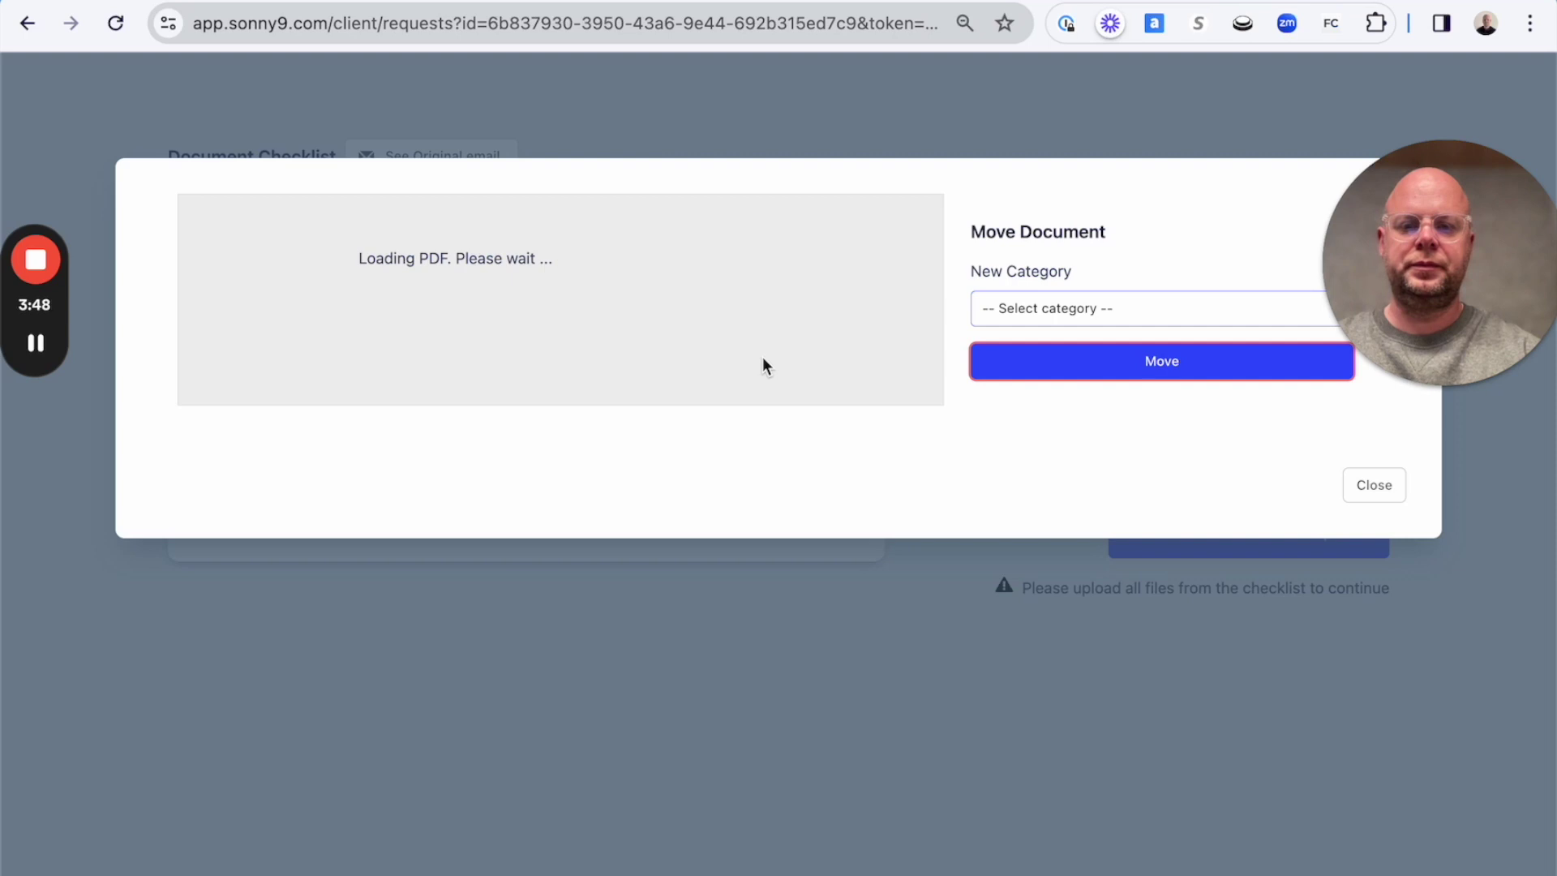
{"action": "scroll", "coordinate": [763, 361], "scroll_direction": "down", "scroll_amount": 10}
{"action": "scroll", "coordinate": [763, 357], "scroll_direction": "down", "scroll_amount": 5}
{"action": "scroll", "coordinate": [762, 357], "scroll_direction": "up", "scroll_amount": 15}
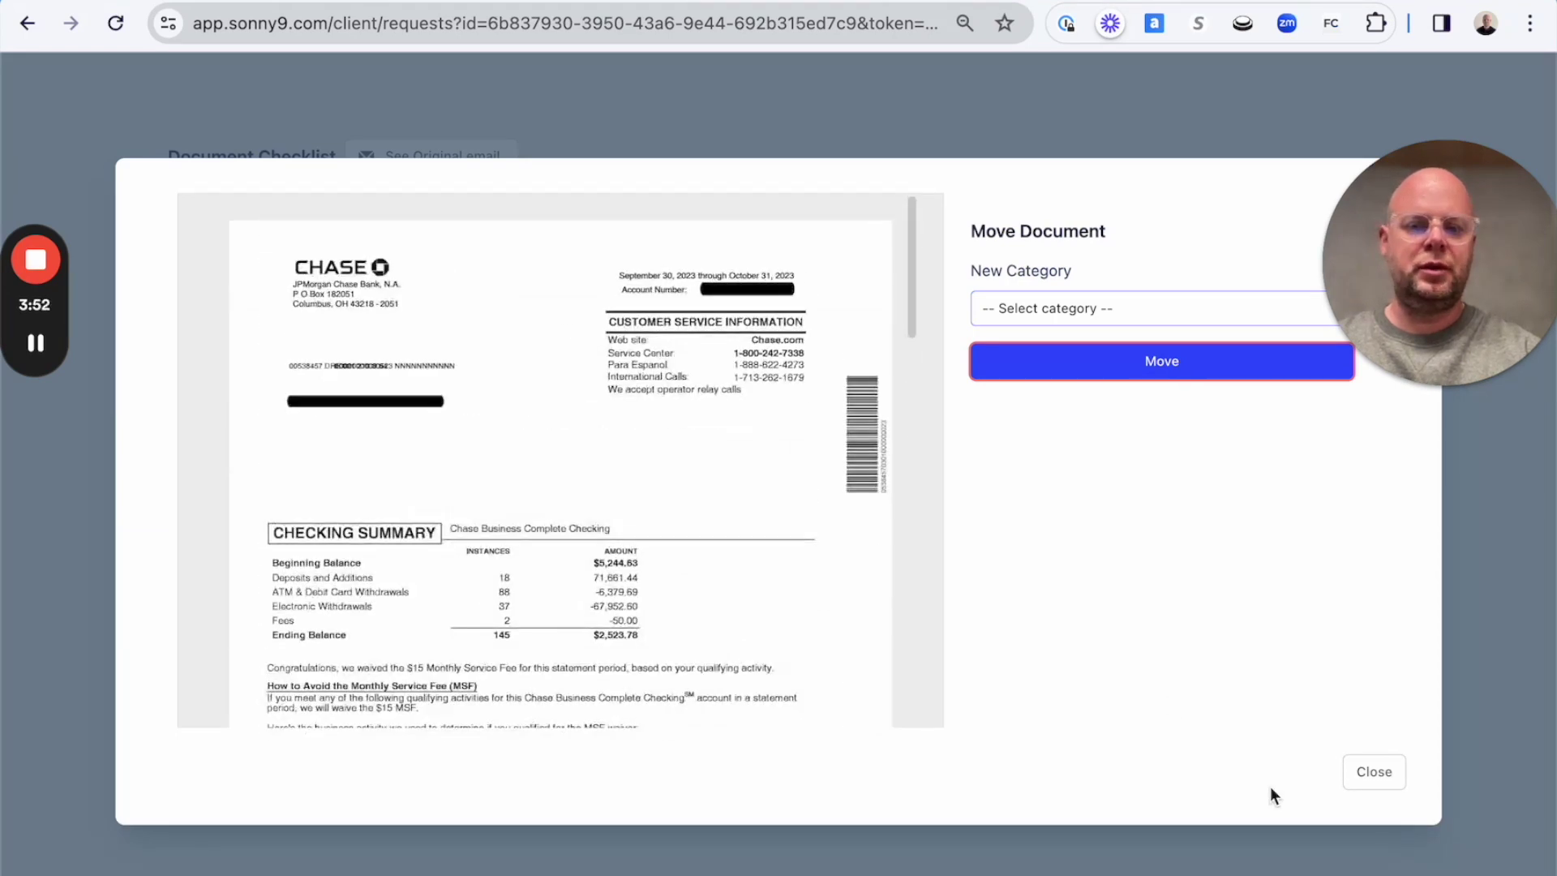
{"action": "left_click", "coordinate": [1380, 775]}
{"action": "left_click", "coordinate": [1306, 522]}
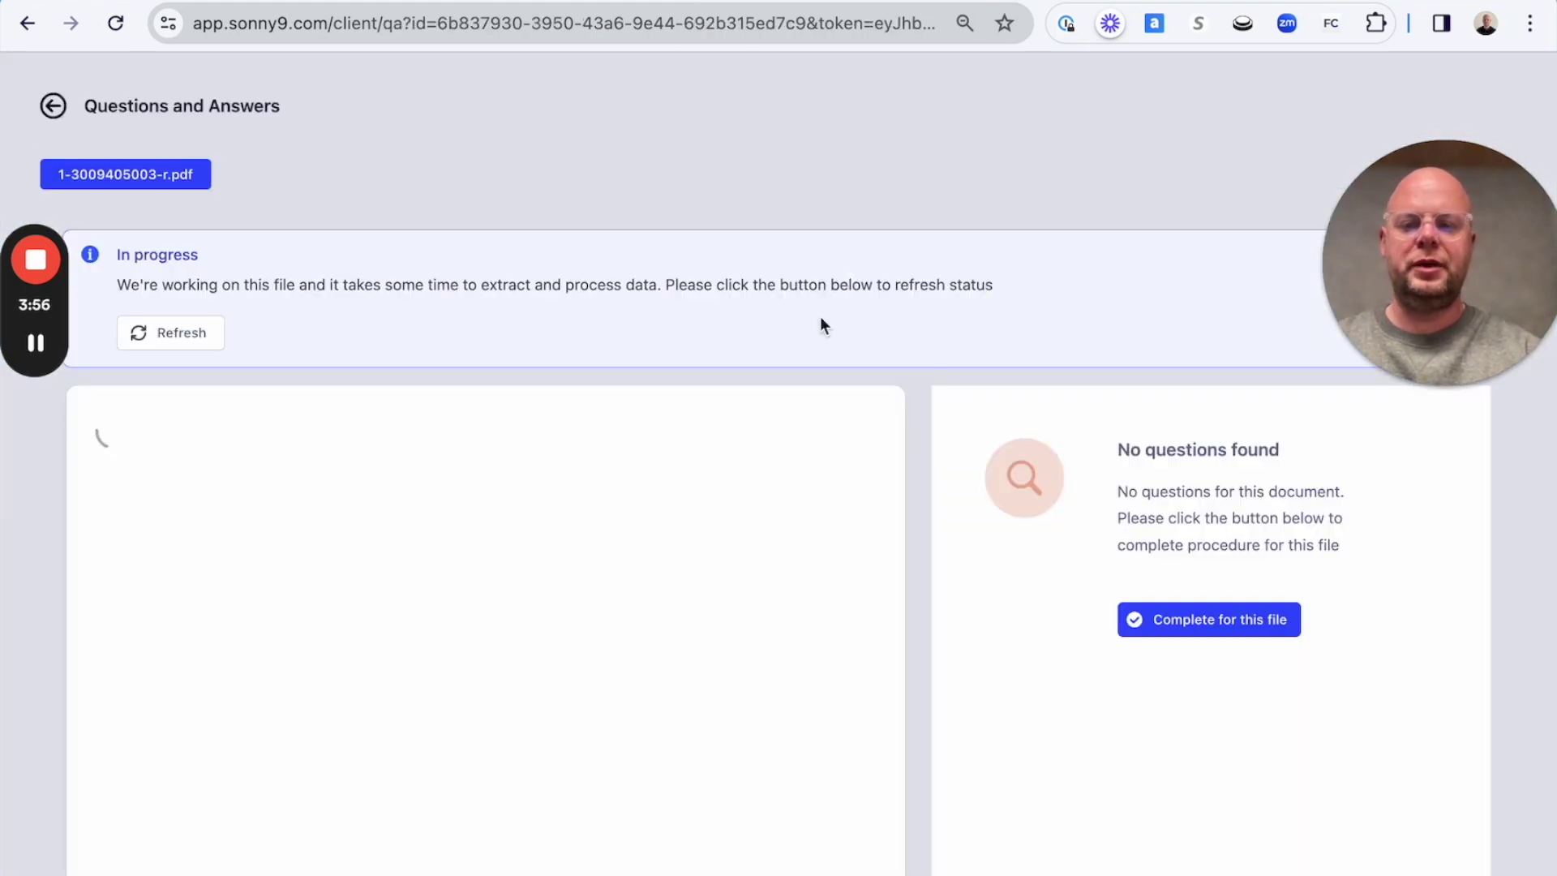
Answer the first transaction question with 'Payment for service' and copy that answer.
{"action": "scroll", "coordinate": [800, 191], "scroll_direction": "down", "scroll_amount": 2}
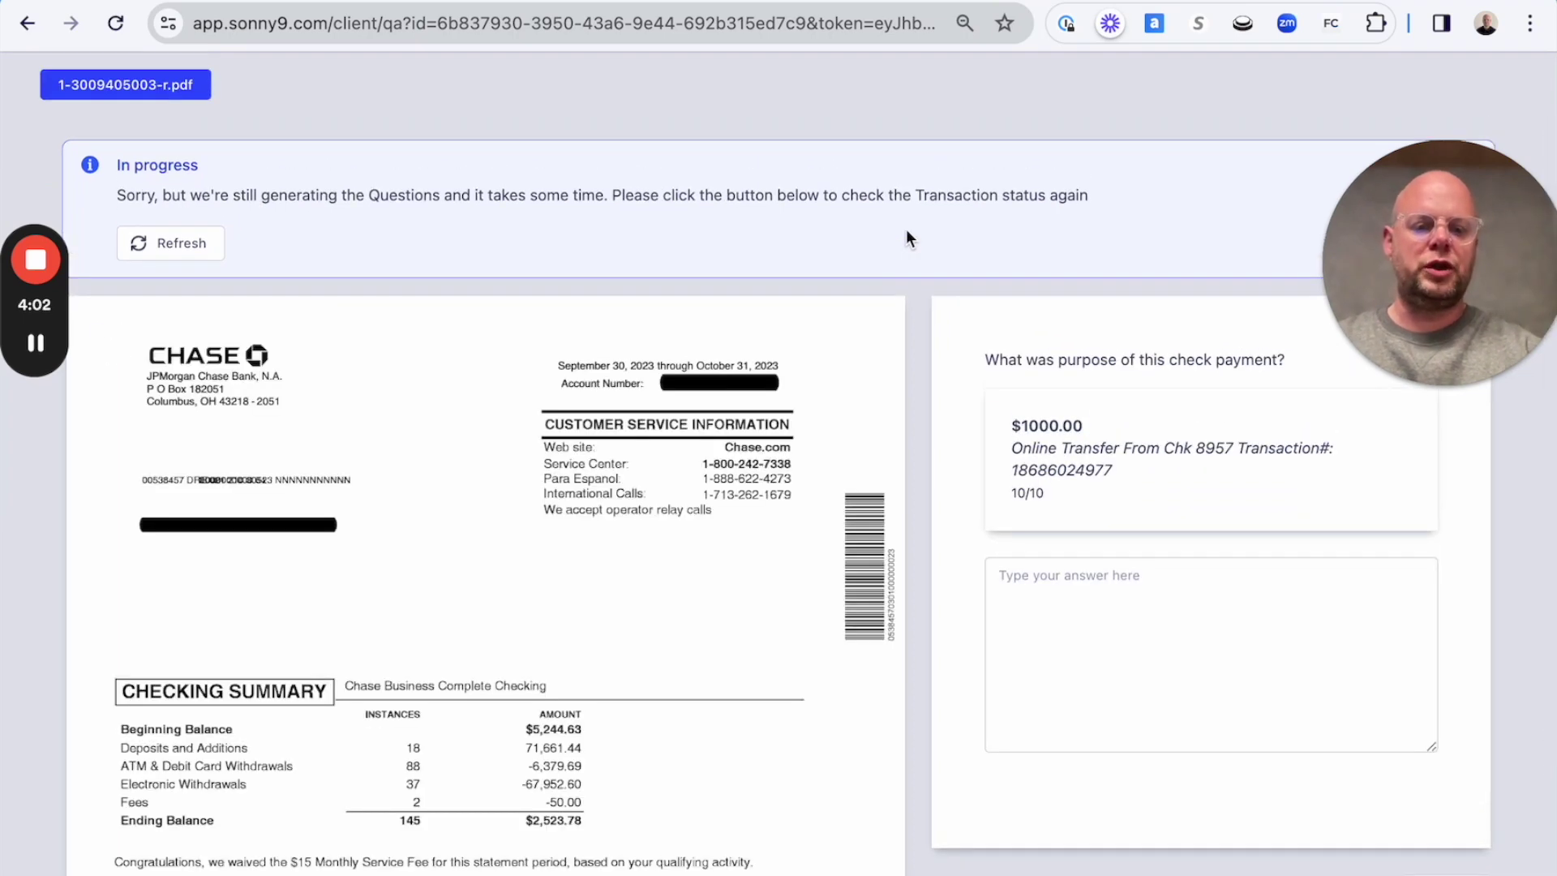
{"action": "scroll", "coordinate": [907, 229], "scroll_direction": "down", "scroll_amount": 3}
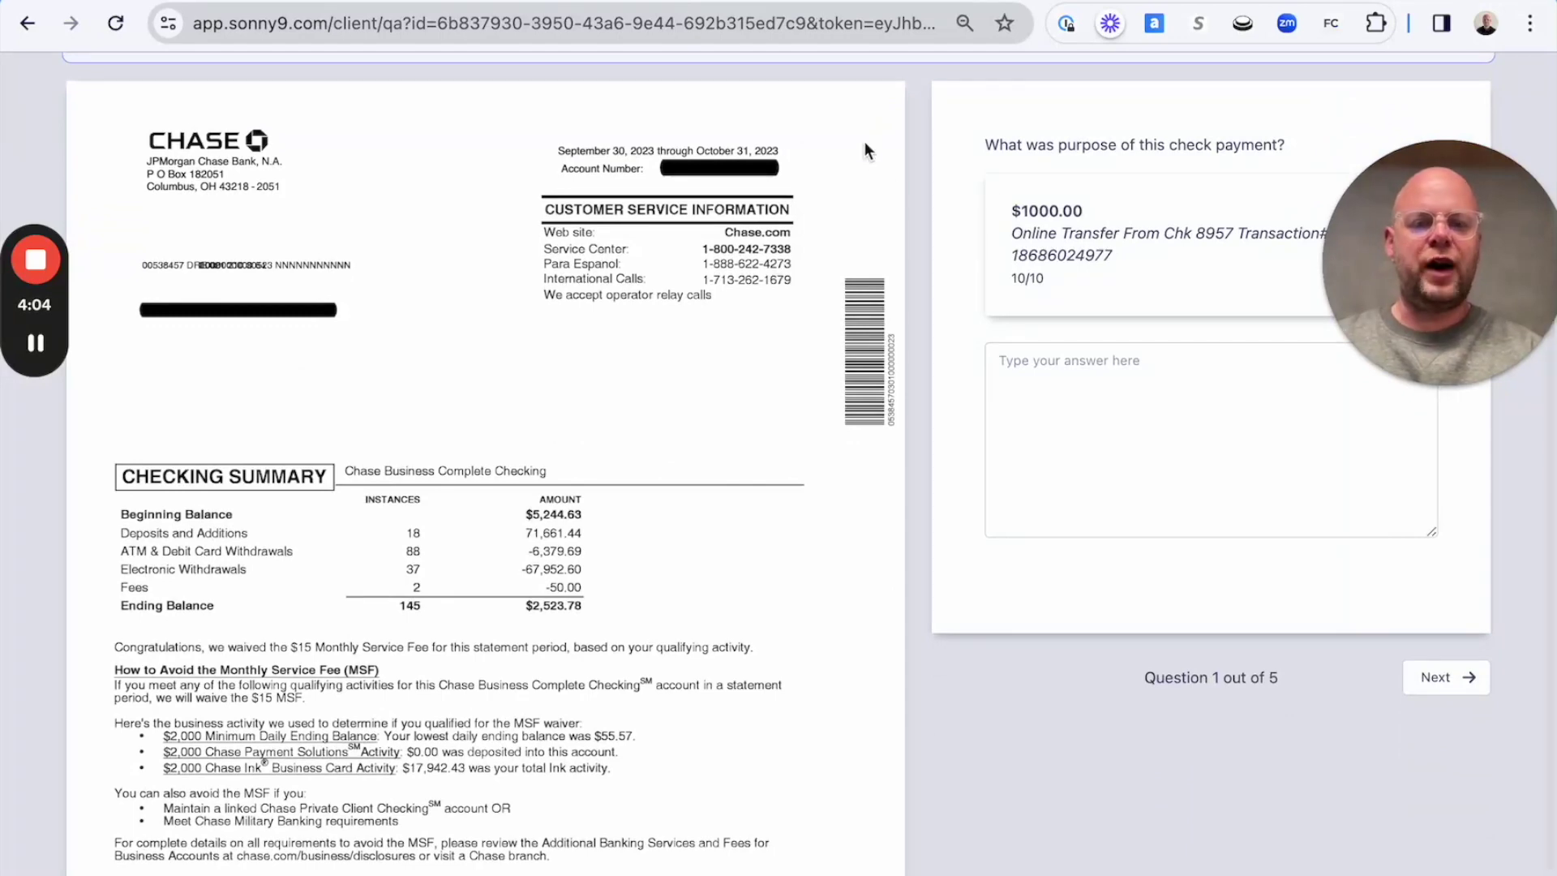
{"action": "scroll", "coordinate": [930, 276], "scroll_direction": "up", "scroll_amount": 3}
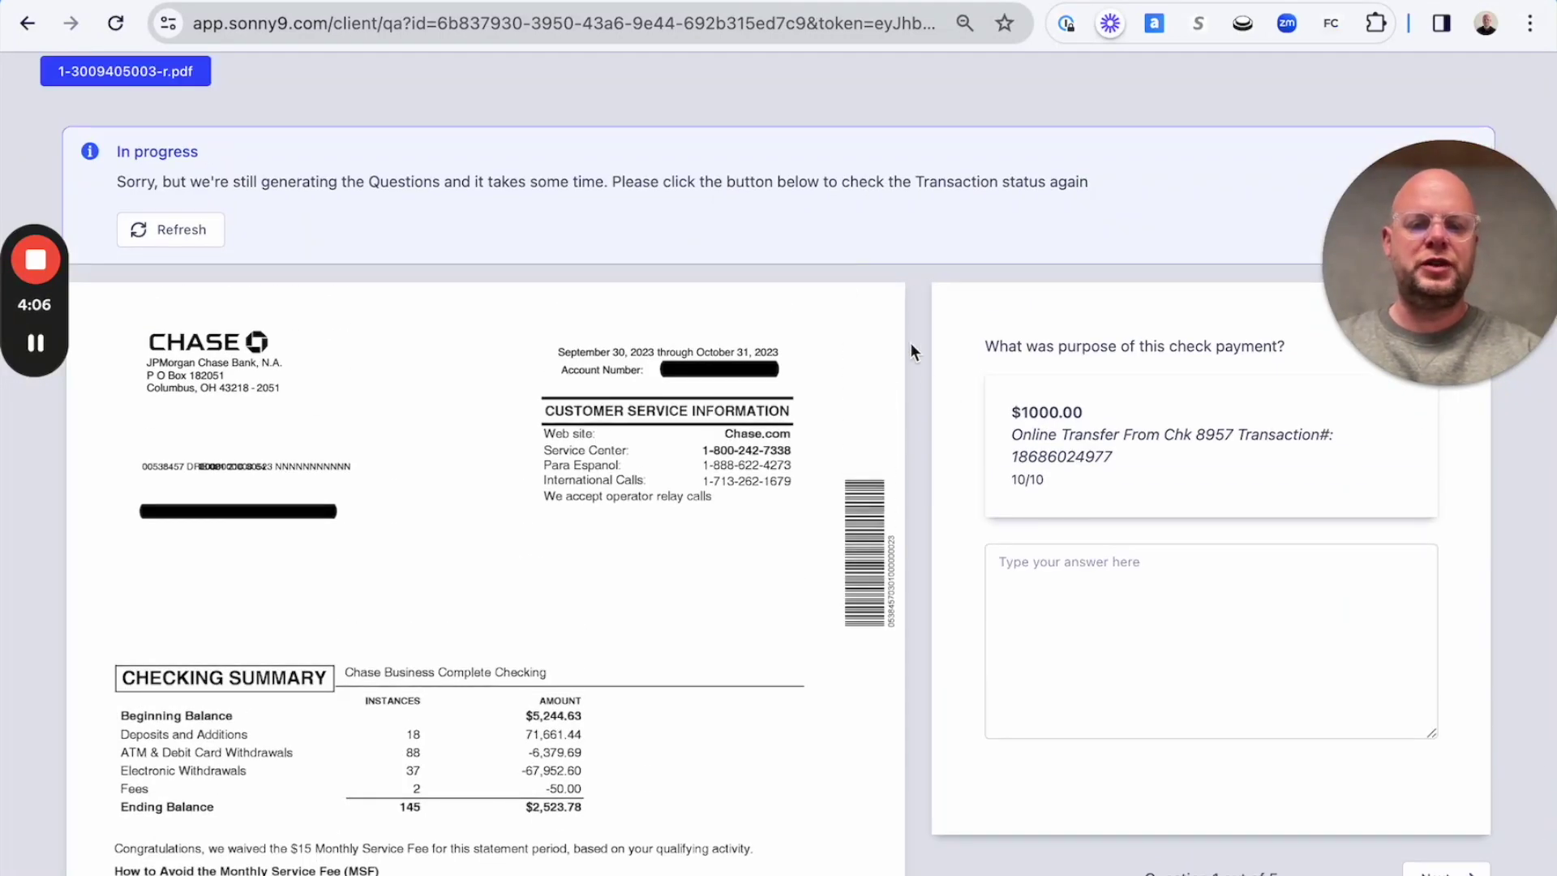
{"action": "scroll", "coordinate": [911, 345], "scroll_direction": "down", "scroll_amount": 3}
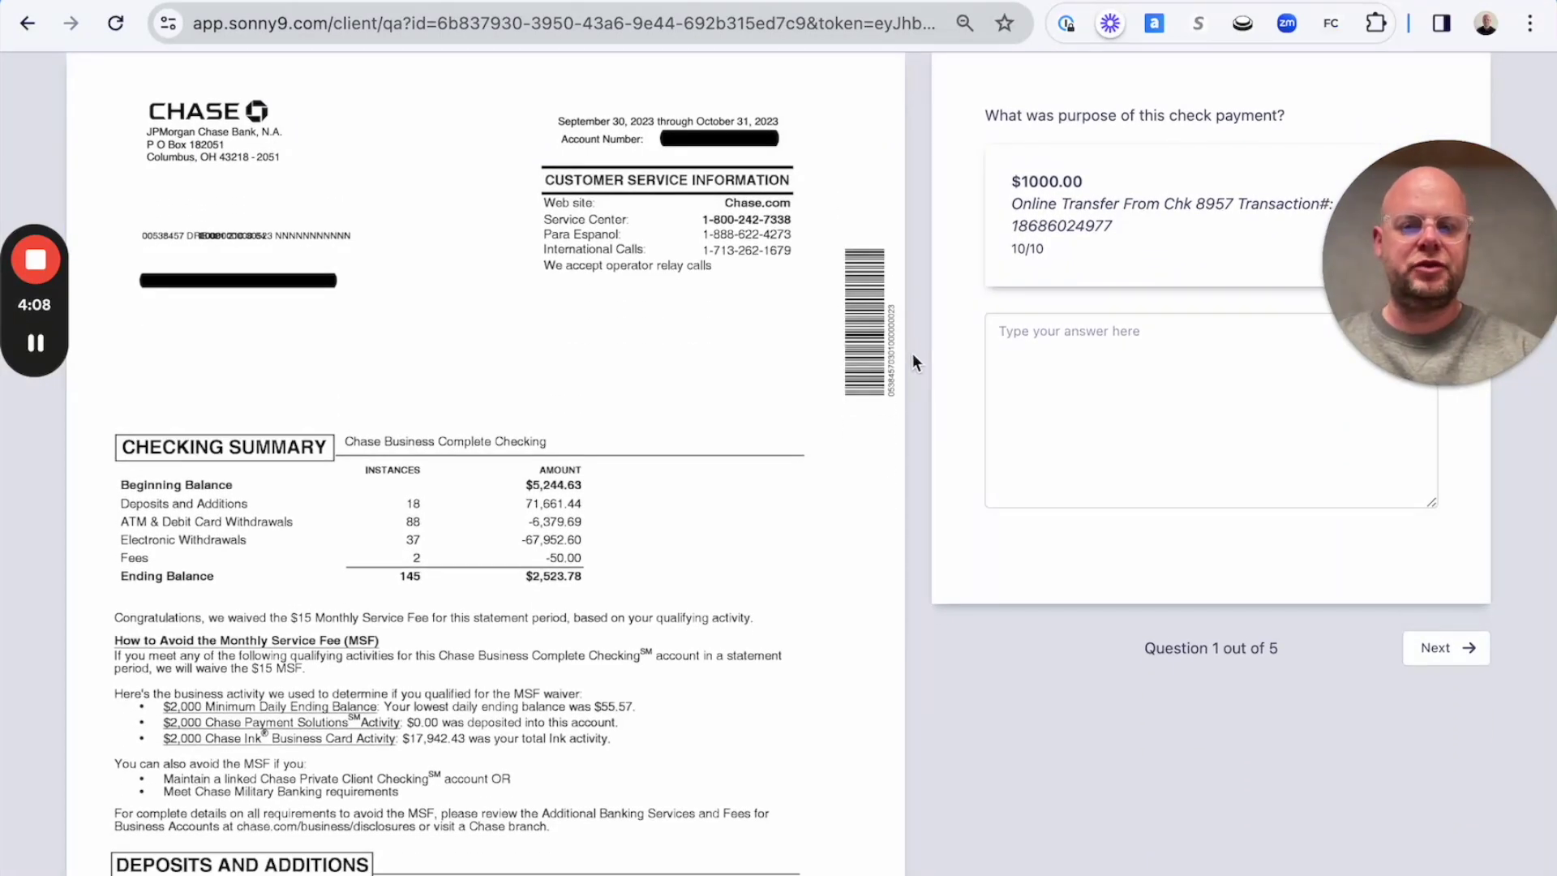
{"action": "scroll", "coordinate": [913, 355], "scroll_direction": "down", "scroll_amount": 1}
{"action": "scroll", "coordinate": [1220, 372], "scroll_direction": "up", "scroll_amount": 2}
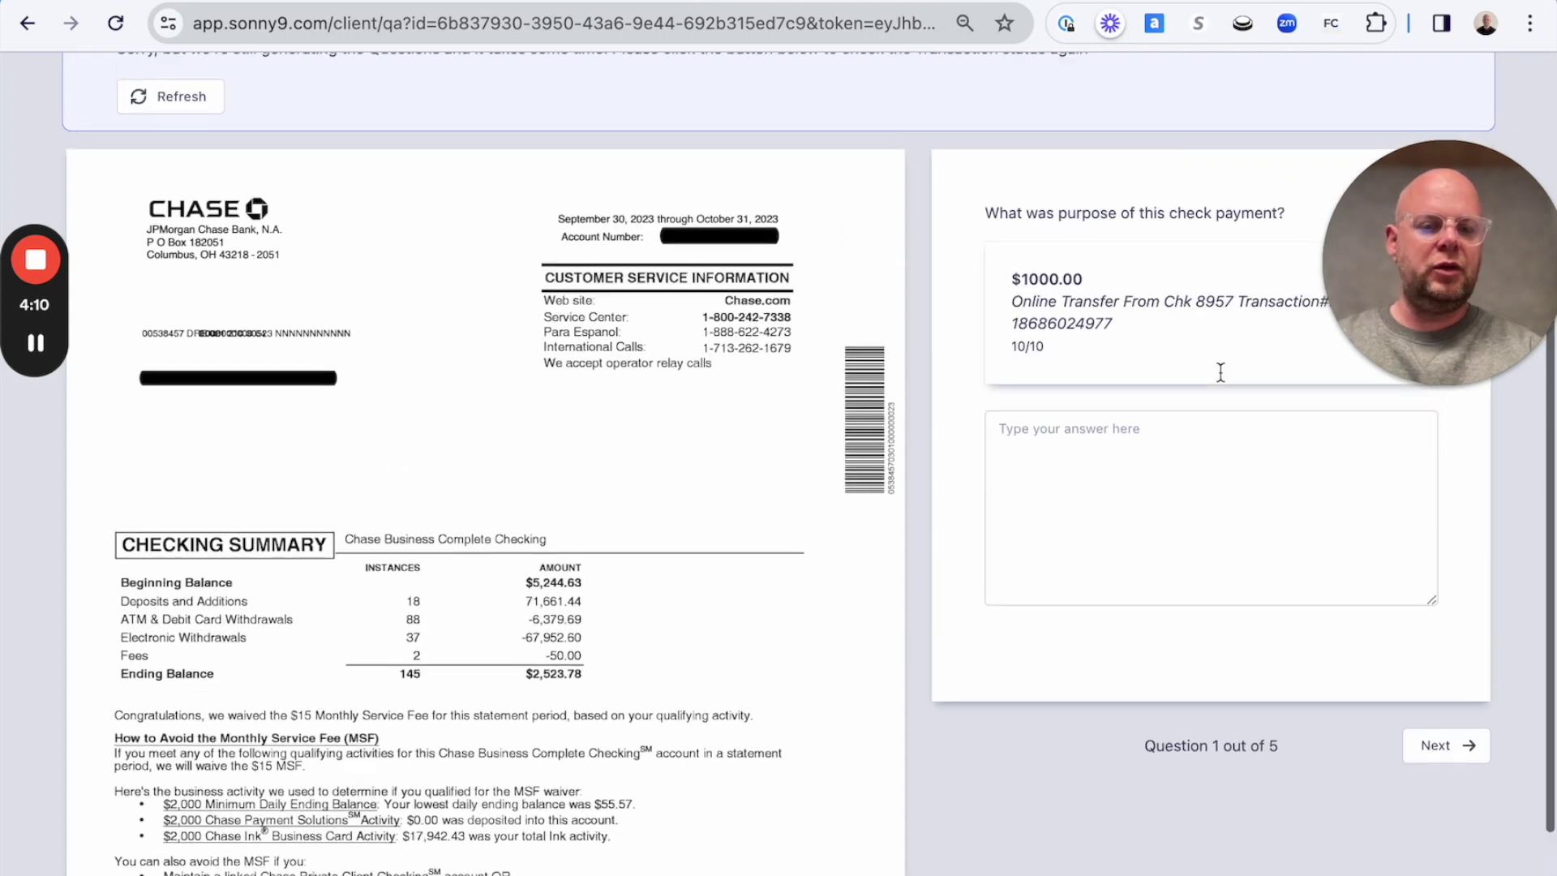
{"action": "left_click", "coordinate": [1175, 483]}
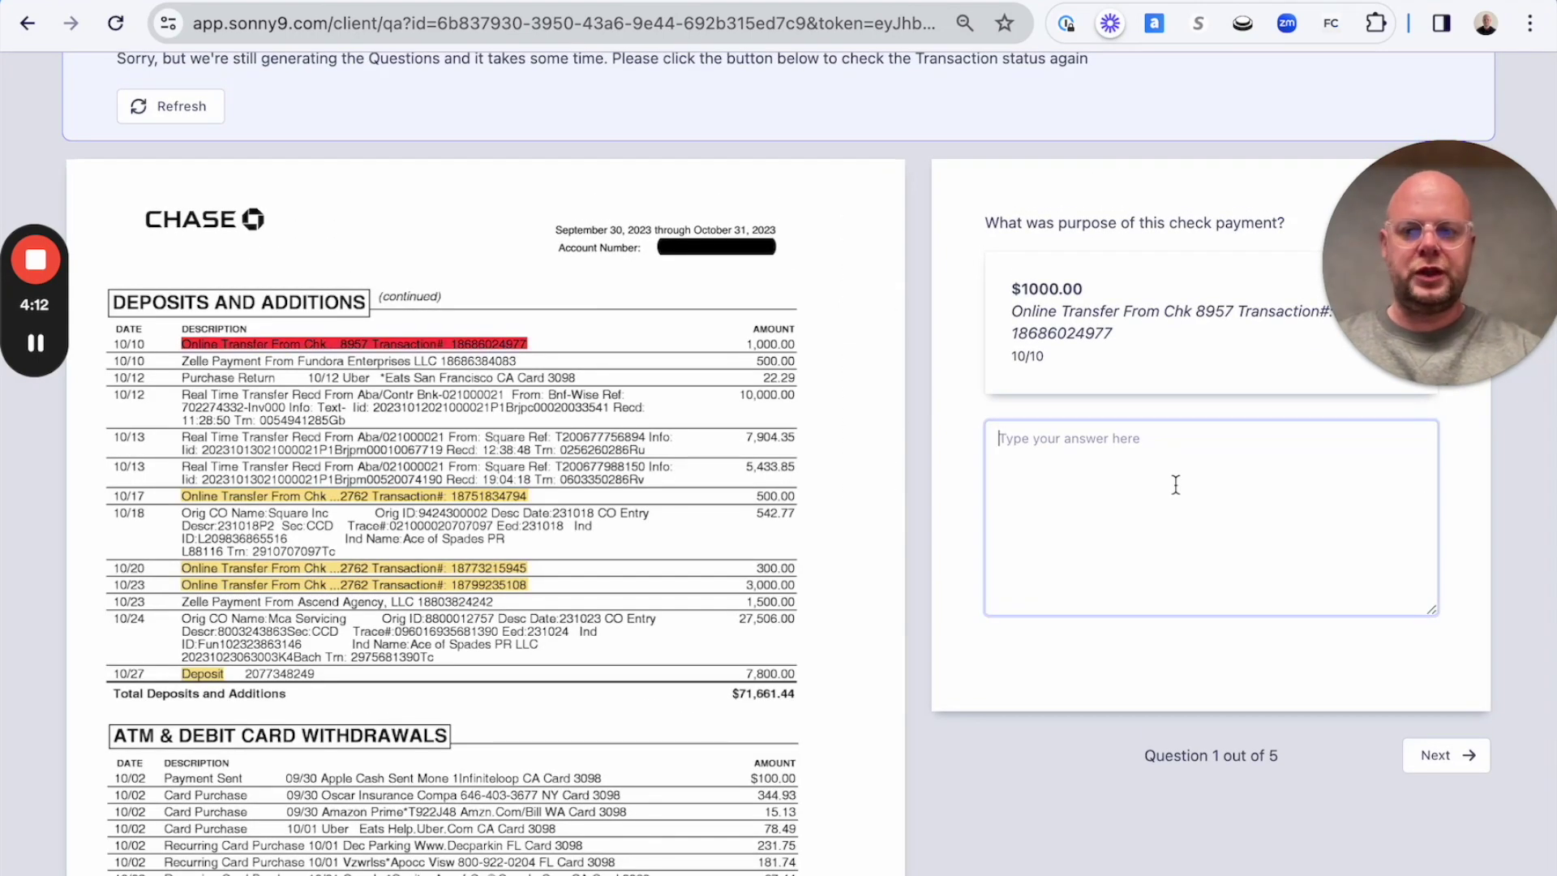
{"action": "type", "text": "Payment for services"}
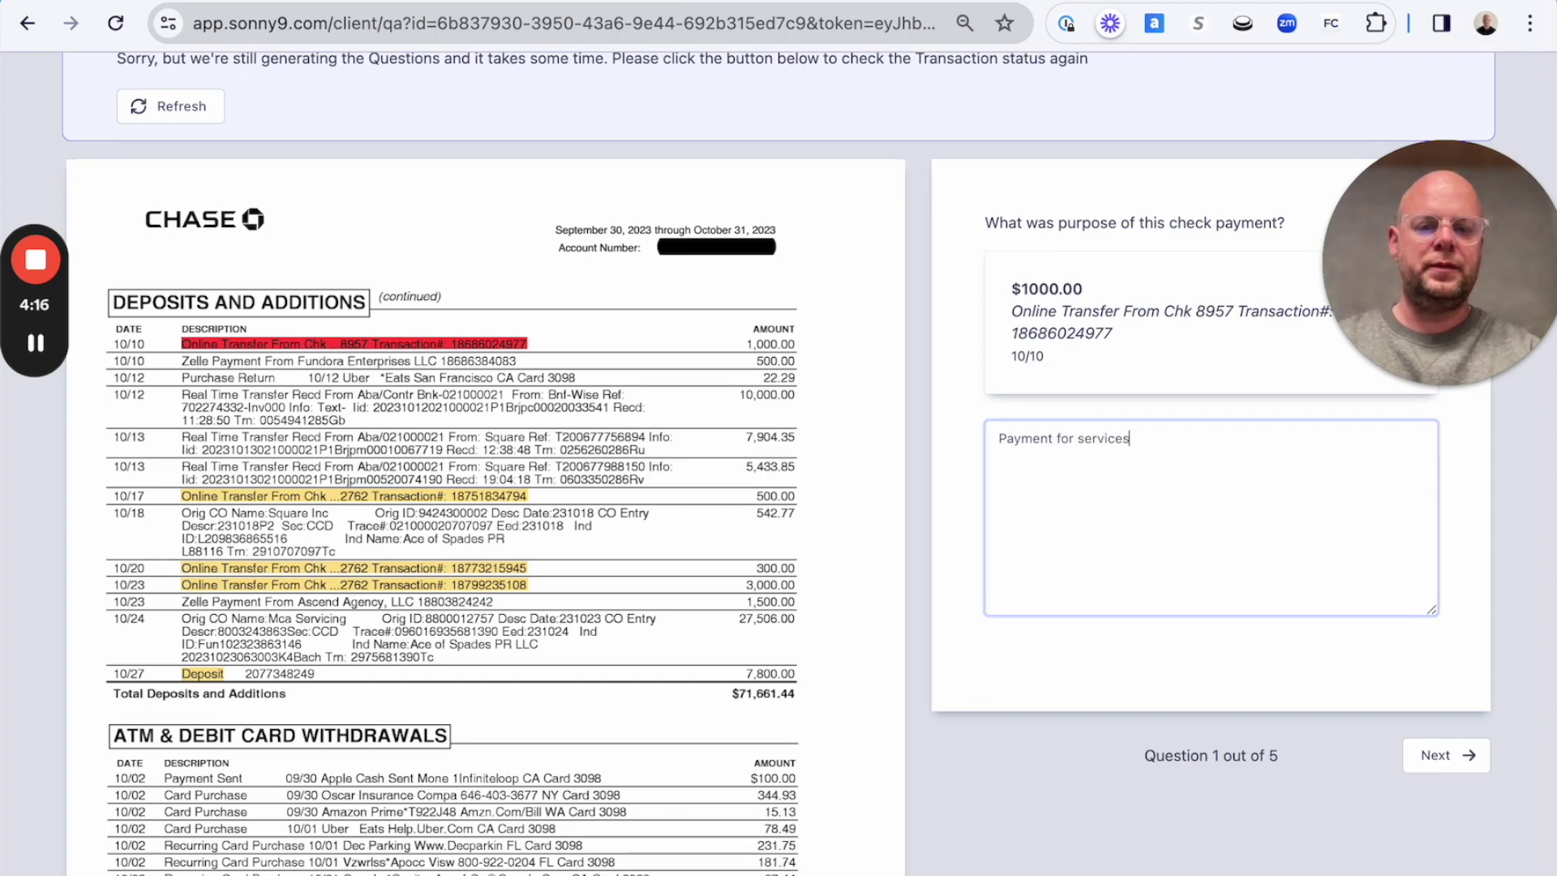
{"action": "key", "text": "ctrl+a"}
{"action": "key", "text": "ctrl+c"}
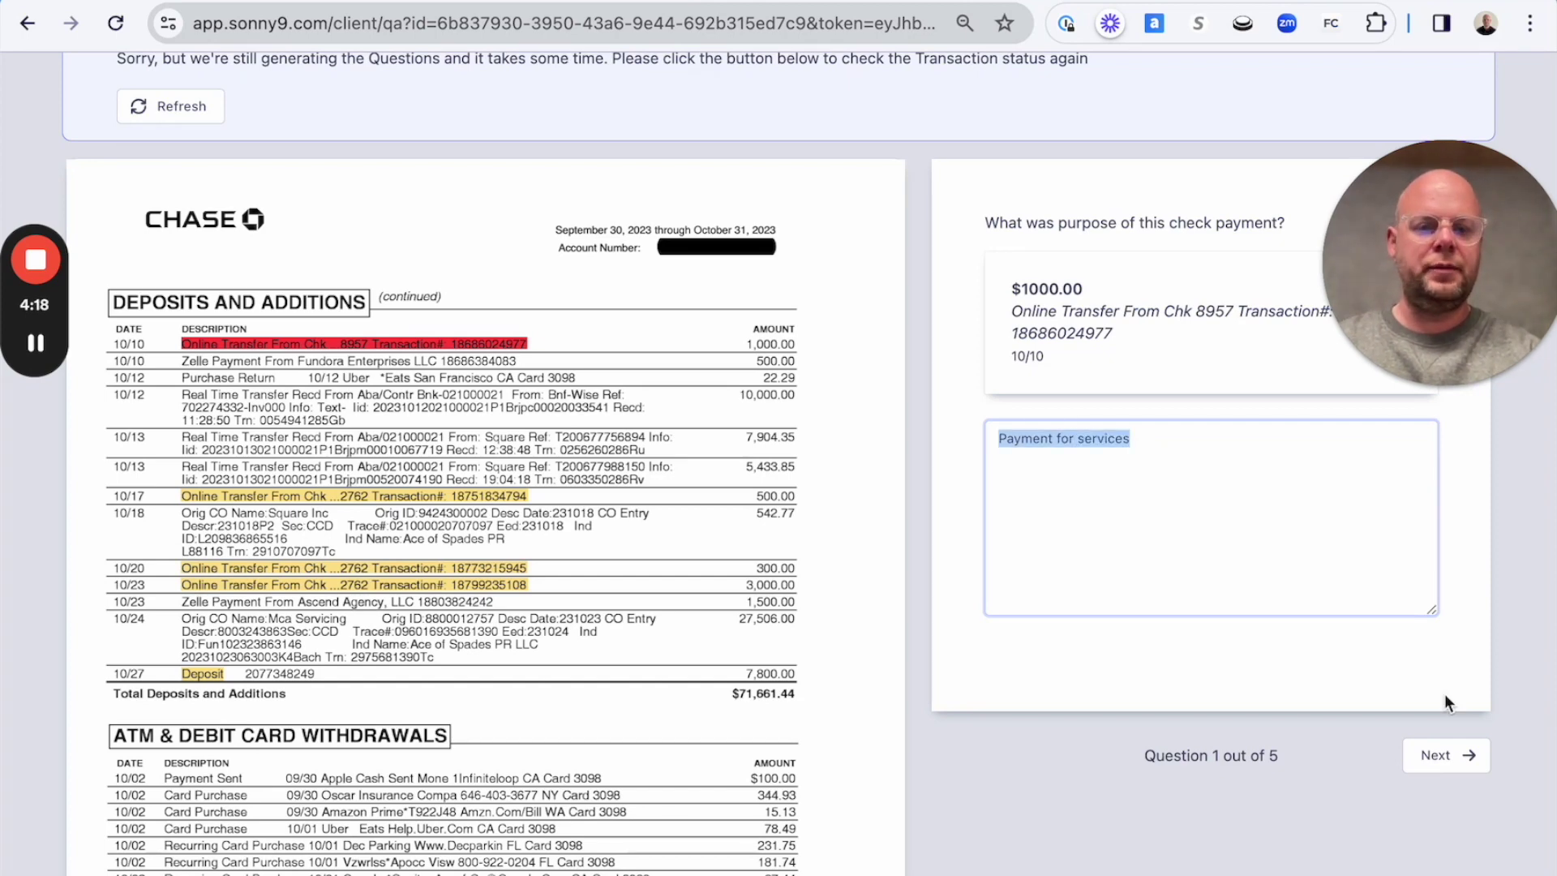
{"action": "left_click", "coordinate": [1437, 759]}
Paste 'Payment for service' as the answer to questions 2 through 5, including the $7800 deposit.
{"action": "left_click", "coordinate": [1276, 486]}
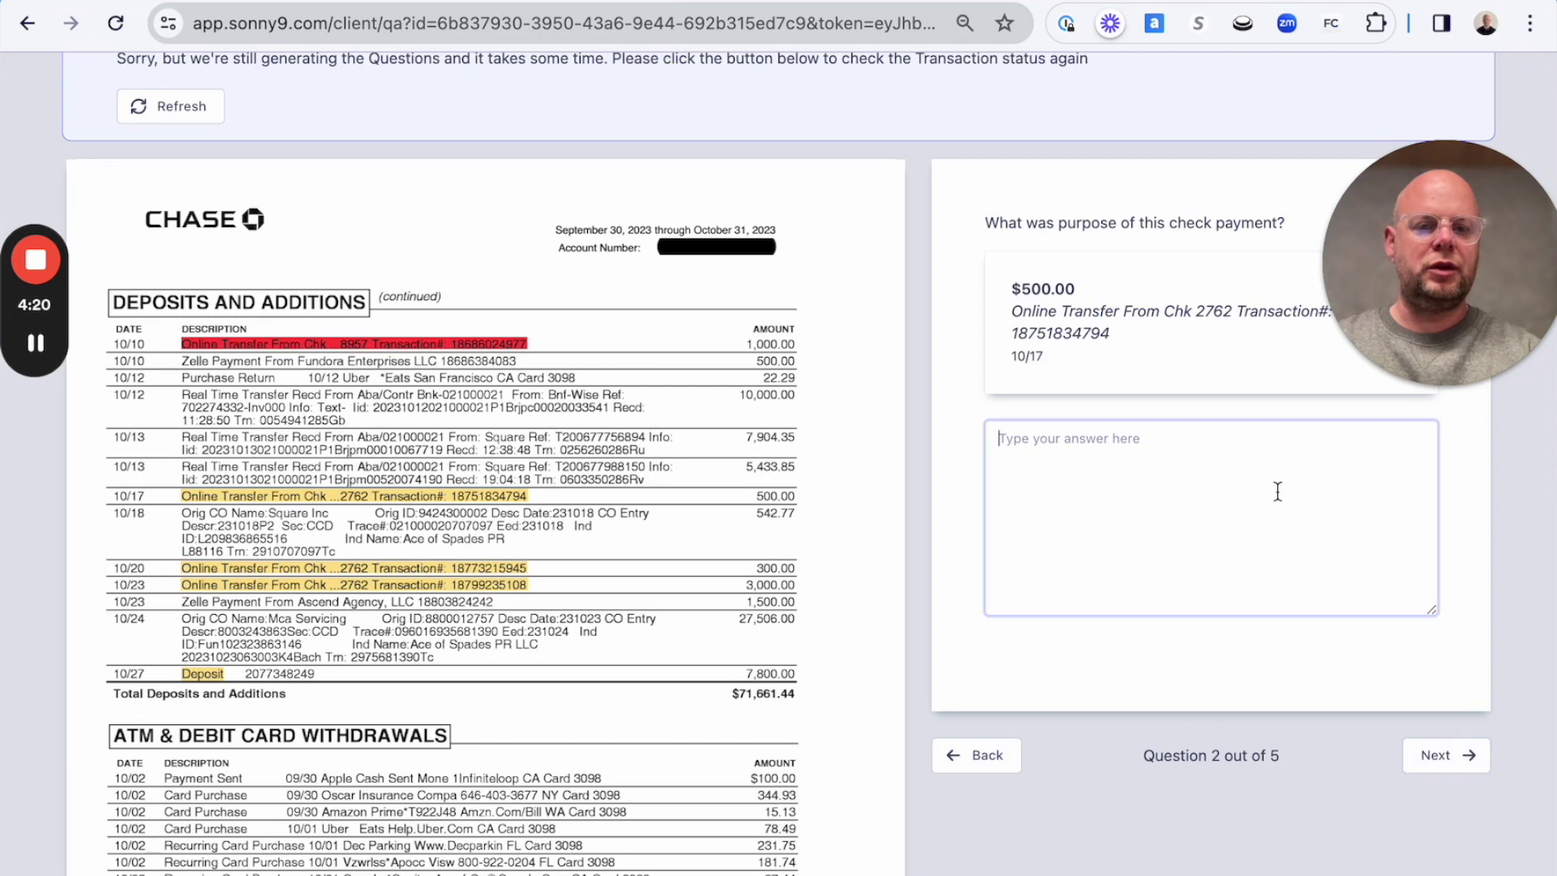
{"action": "key", "text": "ctrl+v"}
{"action": "left_click", "coordinate": [1429, 755]}
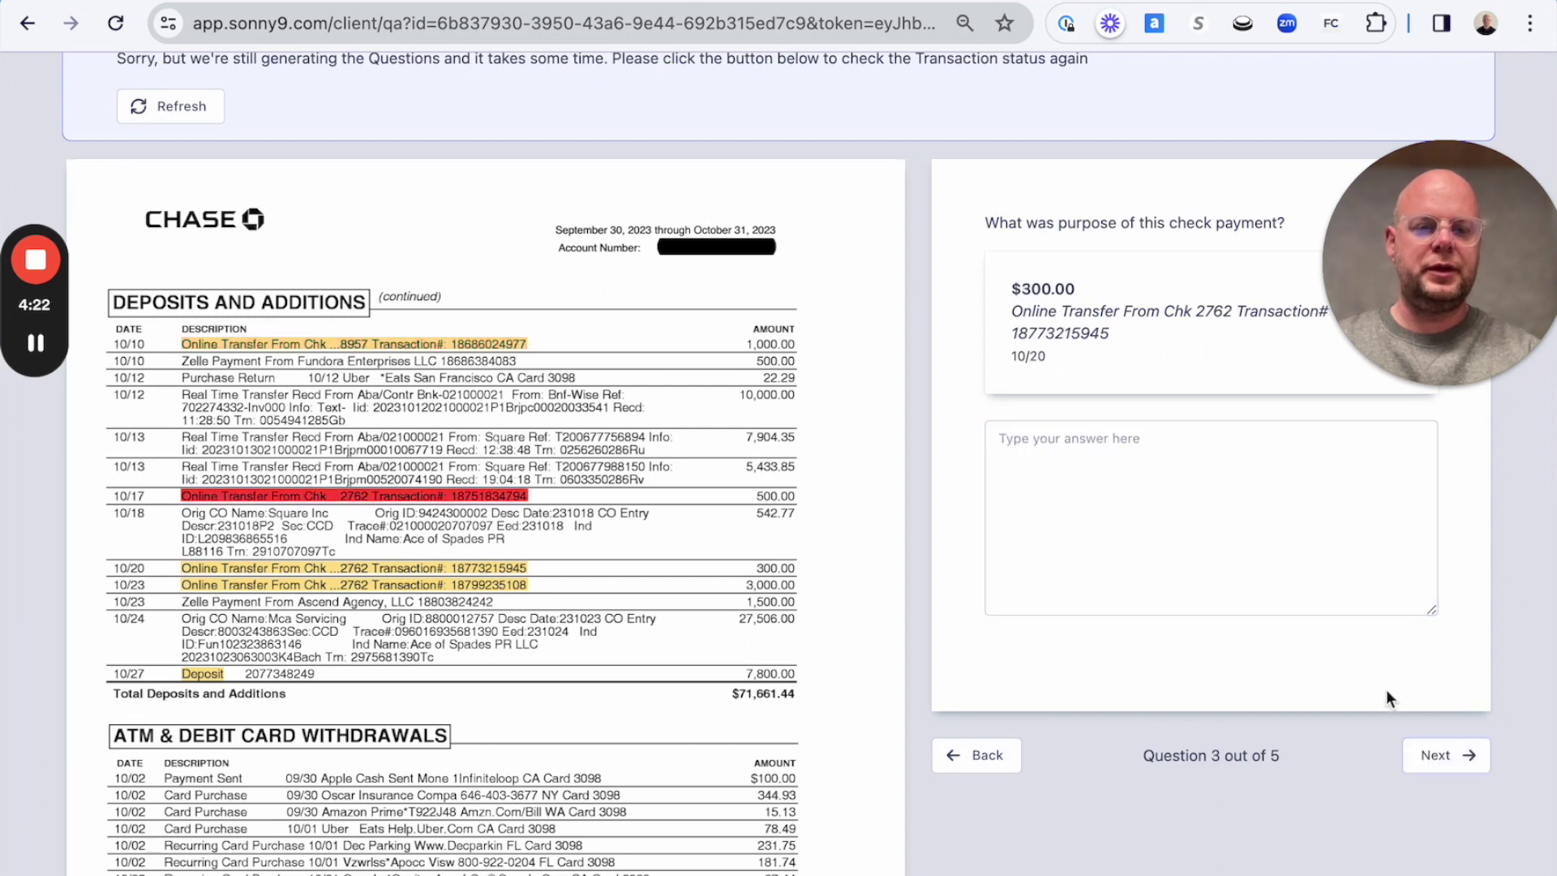
{"action": "left_click", "coordinate": [1234, 459]}
{"action": "key", "text": "ctrl+v"}
{"action": "left_click", "coordinate": [1440, 757]}
{"action": "left_click", "coordinate": [1190, 438]}
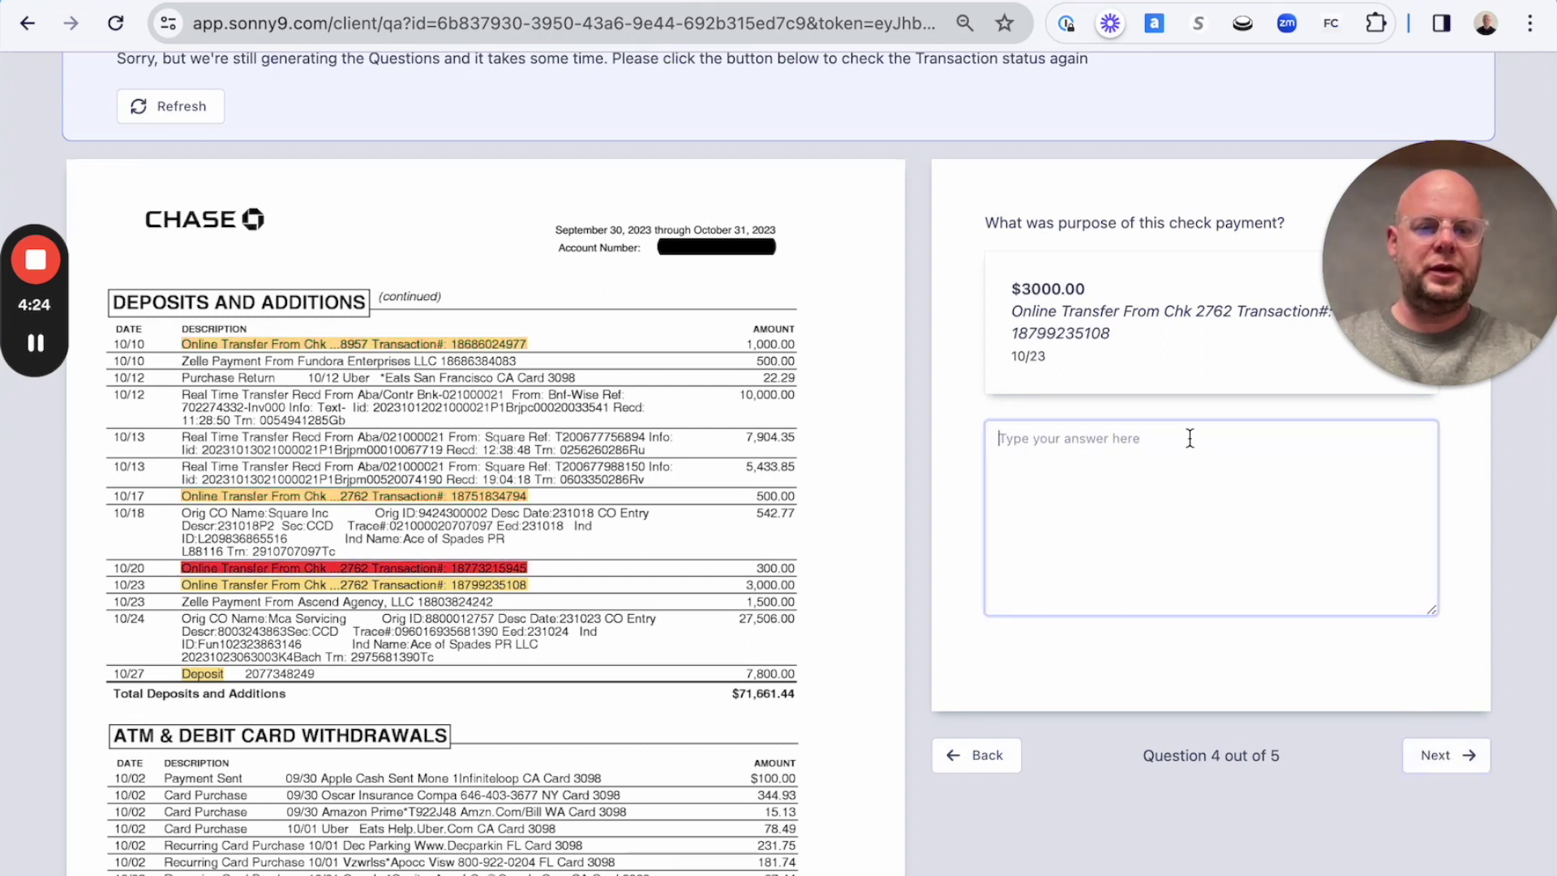
{"action": "key", "text": "ctrl+v"}
{"action": "left_click", "coordinate": [1443, 756]}
{"action": "left_click", "coordinate": [1231, 524]}
{"action": "key", "text": "ctrl+v"}
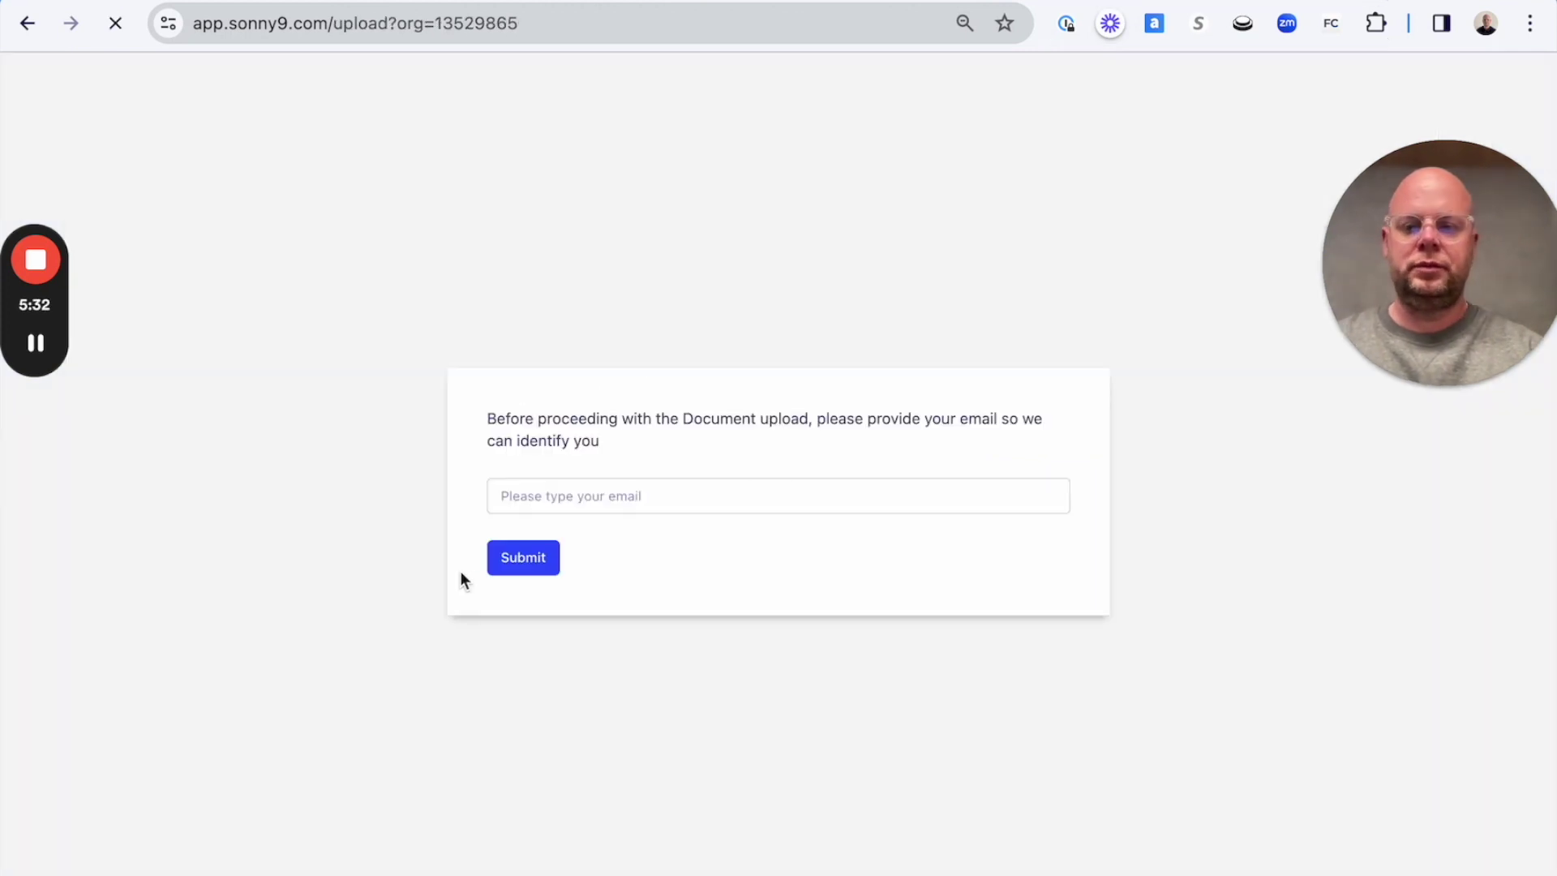
Enter the client's email address on the upload identification form and submit it.
{"action": "left_click", "coordinate": [514, 499]}
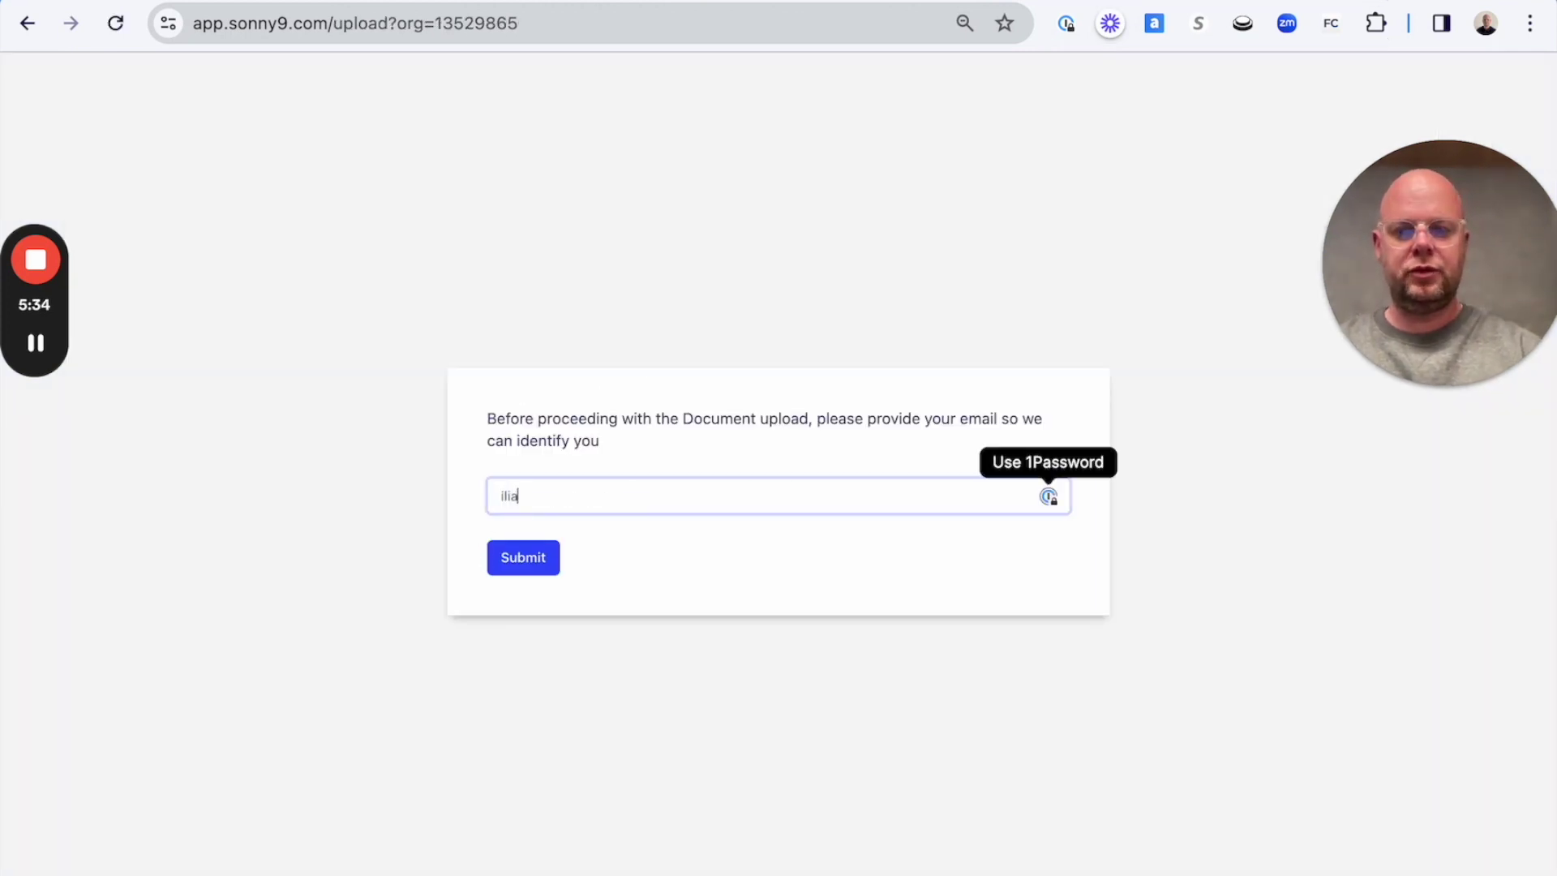
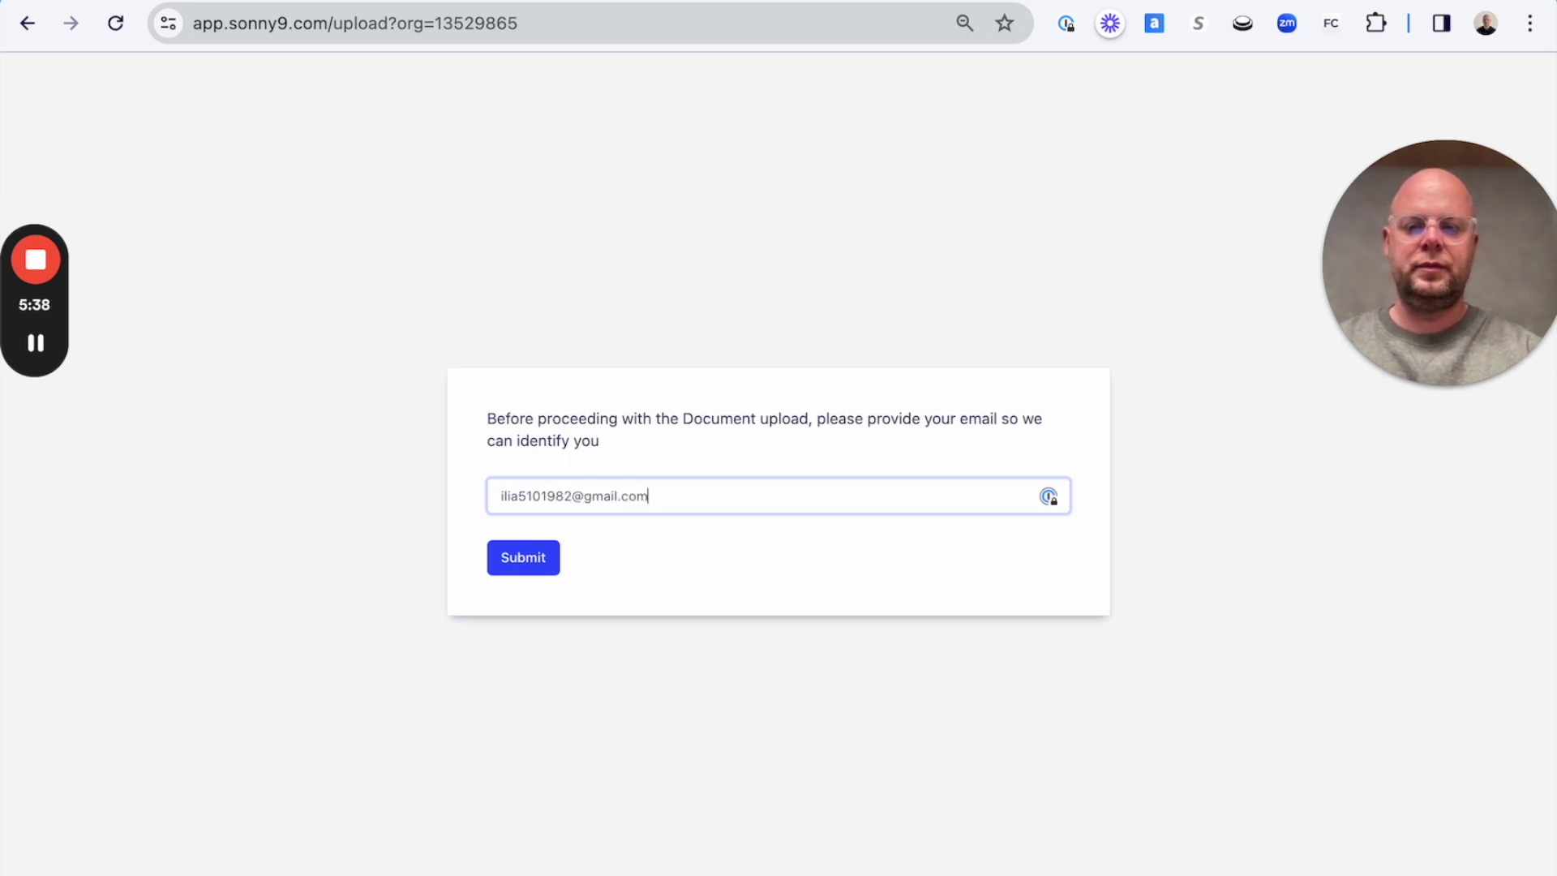
{"action": "left_click", "coordinate": [539, 575]}
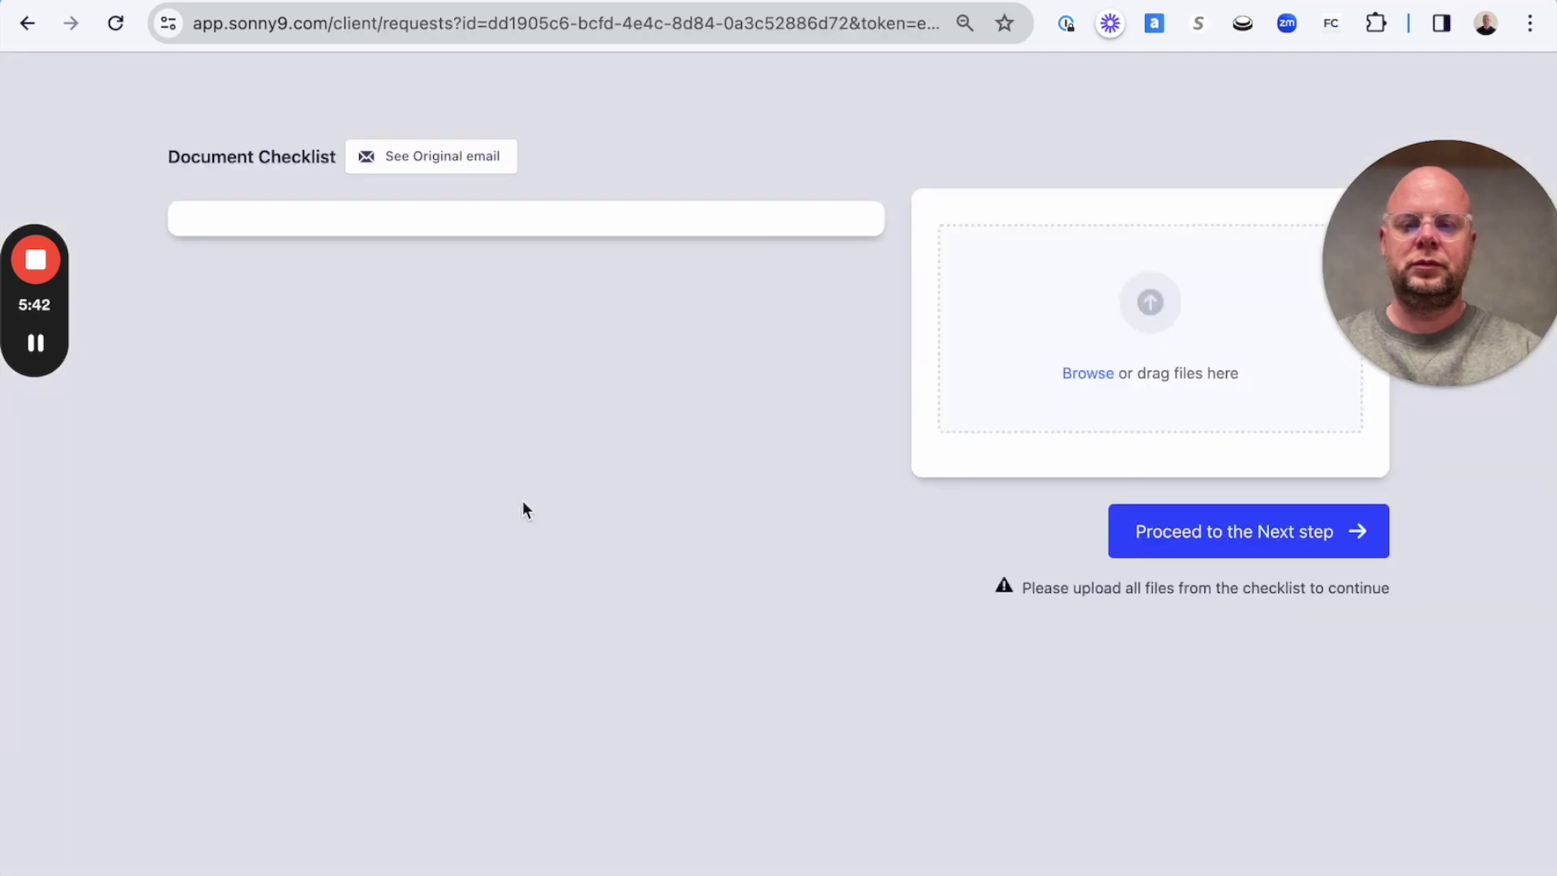
Check the original request email for the October 2023 bank statement, then start uploading the statement file.
{"action": "left_click", "coordinate": [488, 272]}
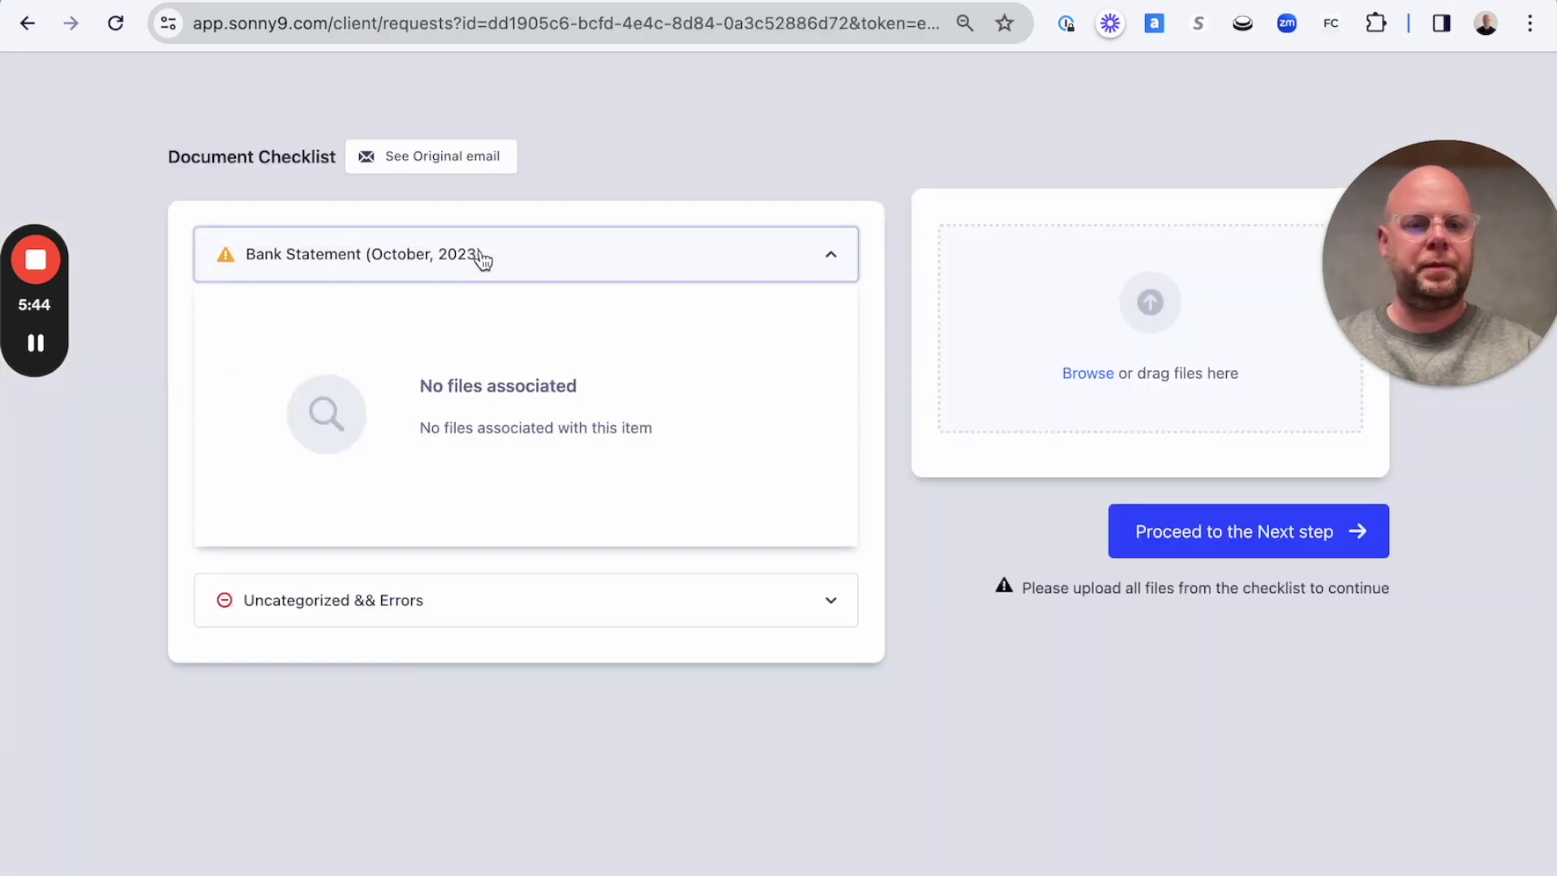
{"action": "left_click", "coordinate": [459, 154]}
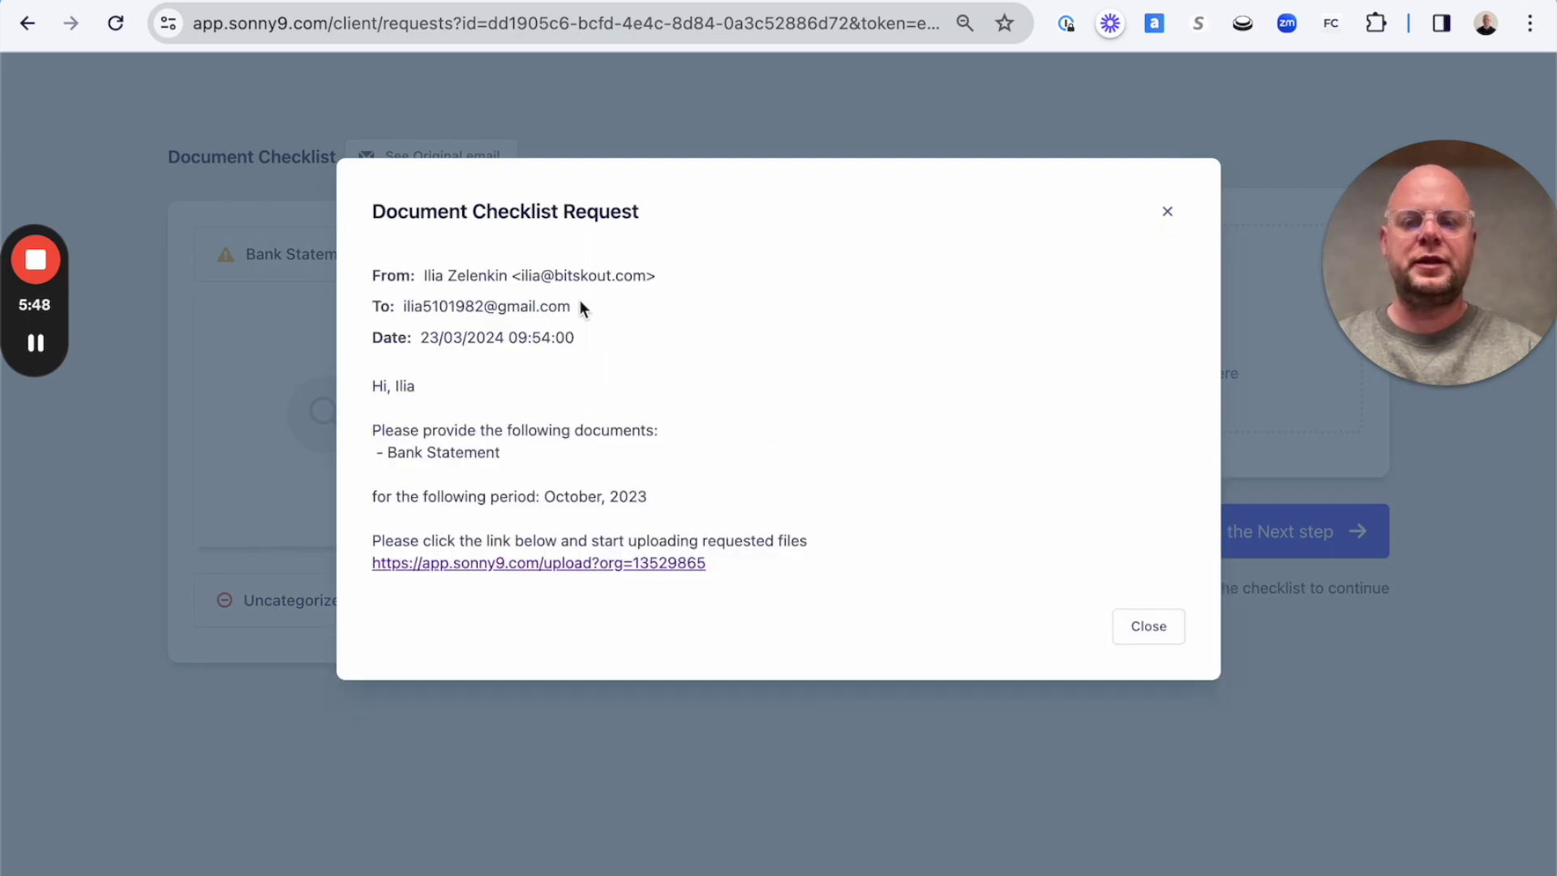
{"action": "left_click_drag", "start_coordinate": [576, 307], "coordinate": [451, 314]}
{"action": "left_click", "coordinate": [1149, 626]}
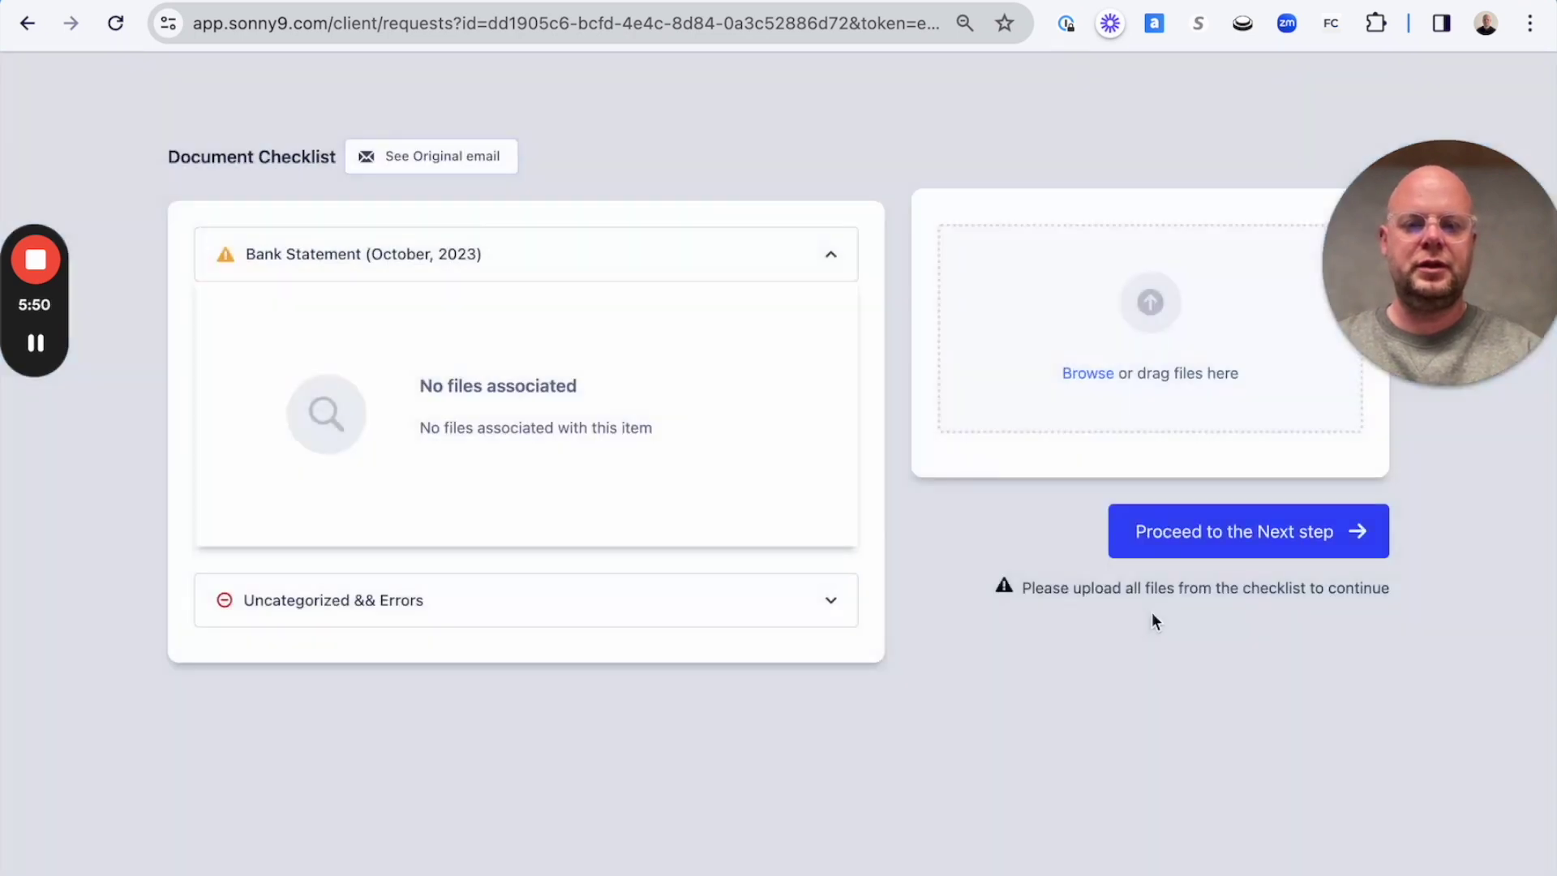
{"action": "left_click_drag", "start_coordinate": [1541, 390], "coordinate": [1190, 425]}
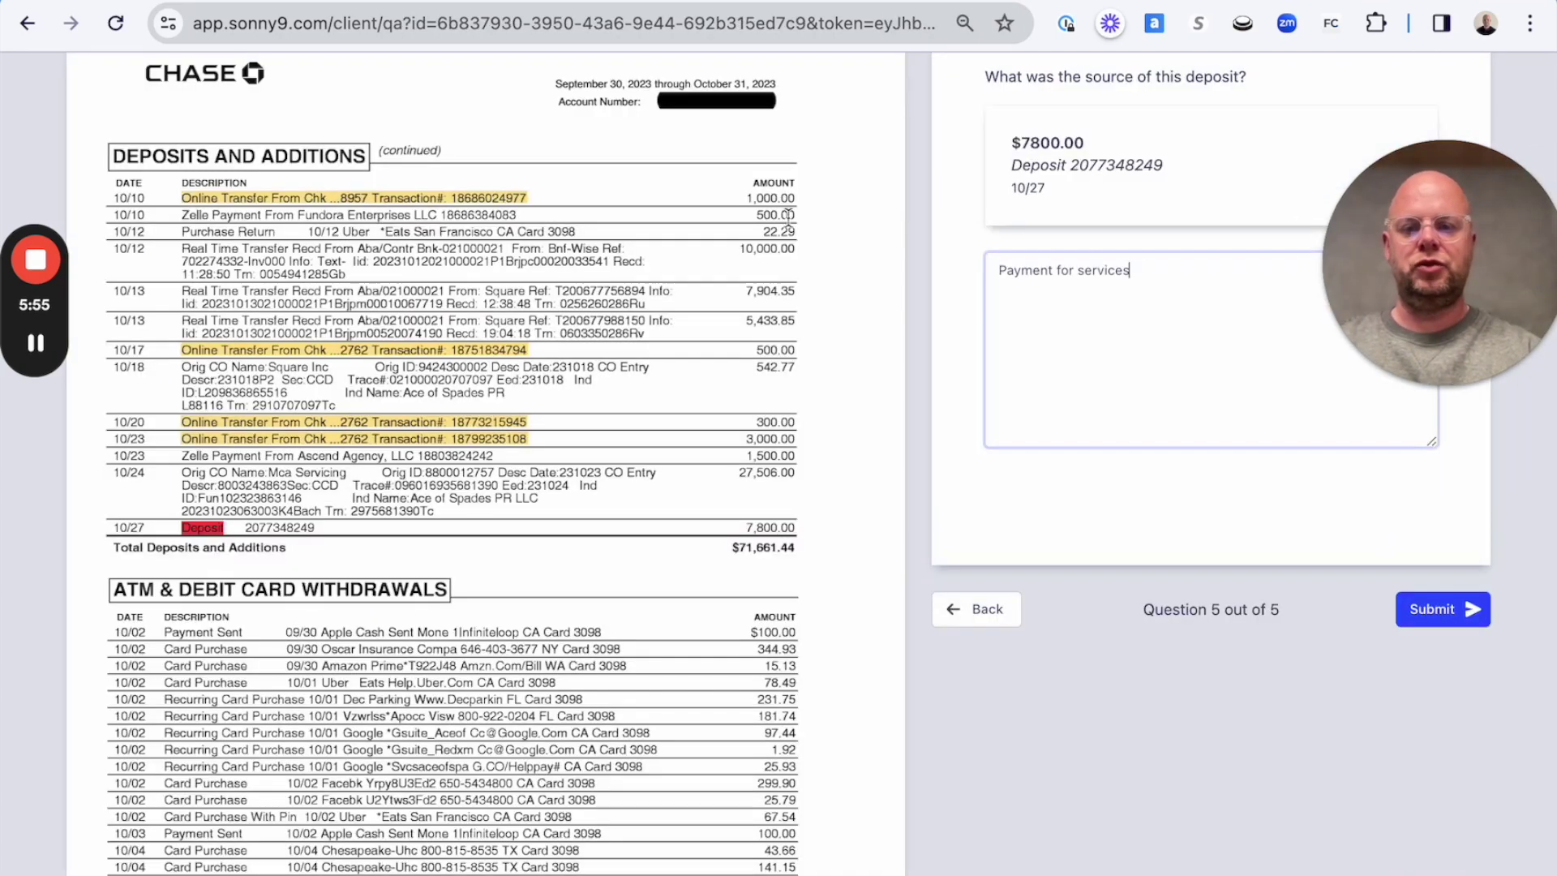
{"action": "scroll", "coordinate": [776, 263], "scroll_direction": "up", "scroll_amount": 10}
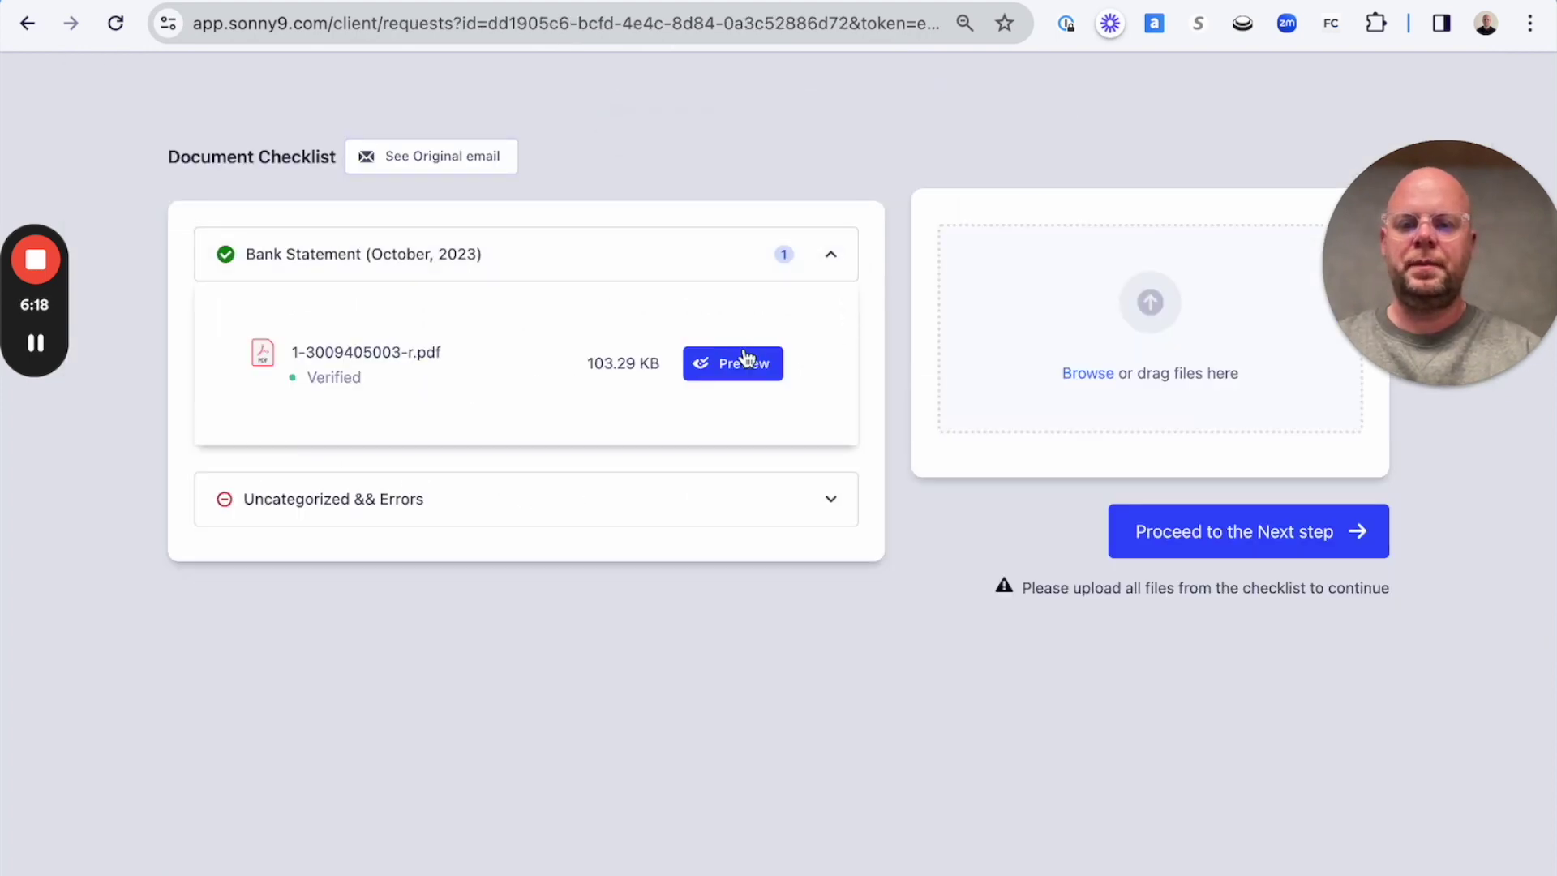
{"action": "left_click", "coordinate": [745, 362]}
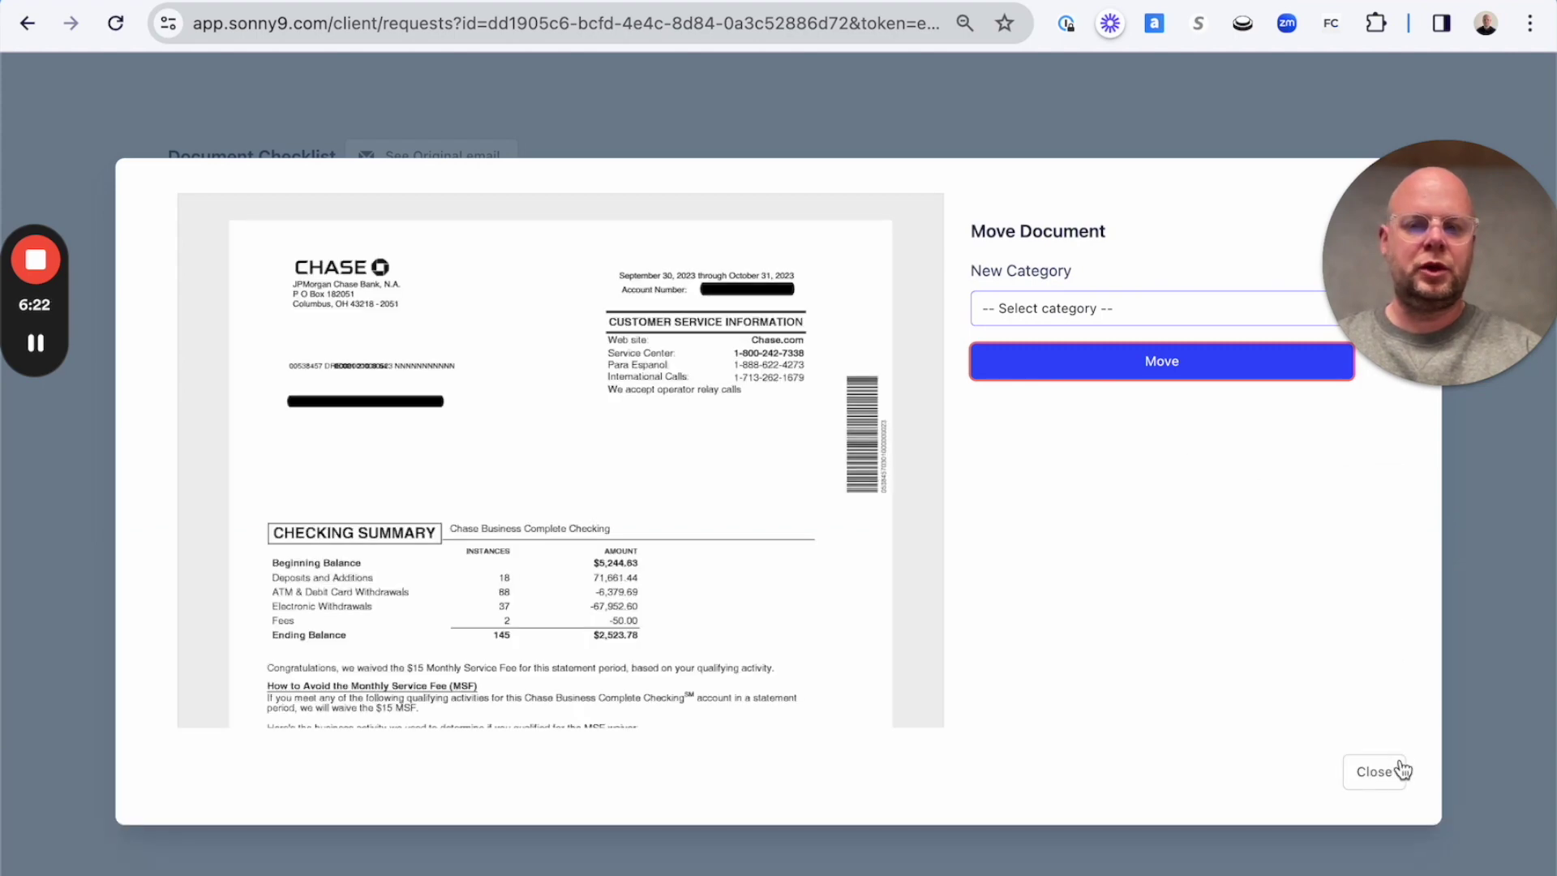
{"action": "left_click", "coordinate": [1389, 779]}
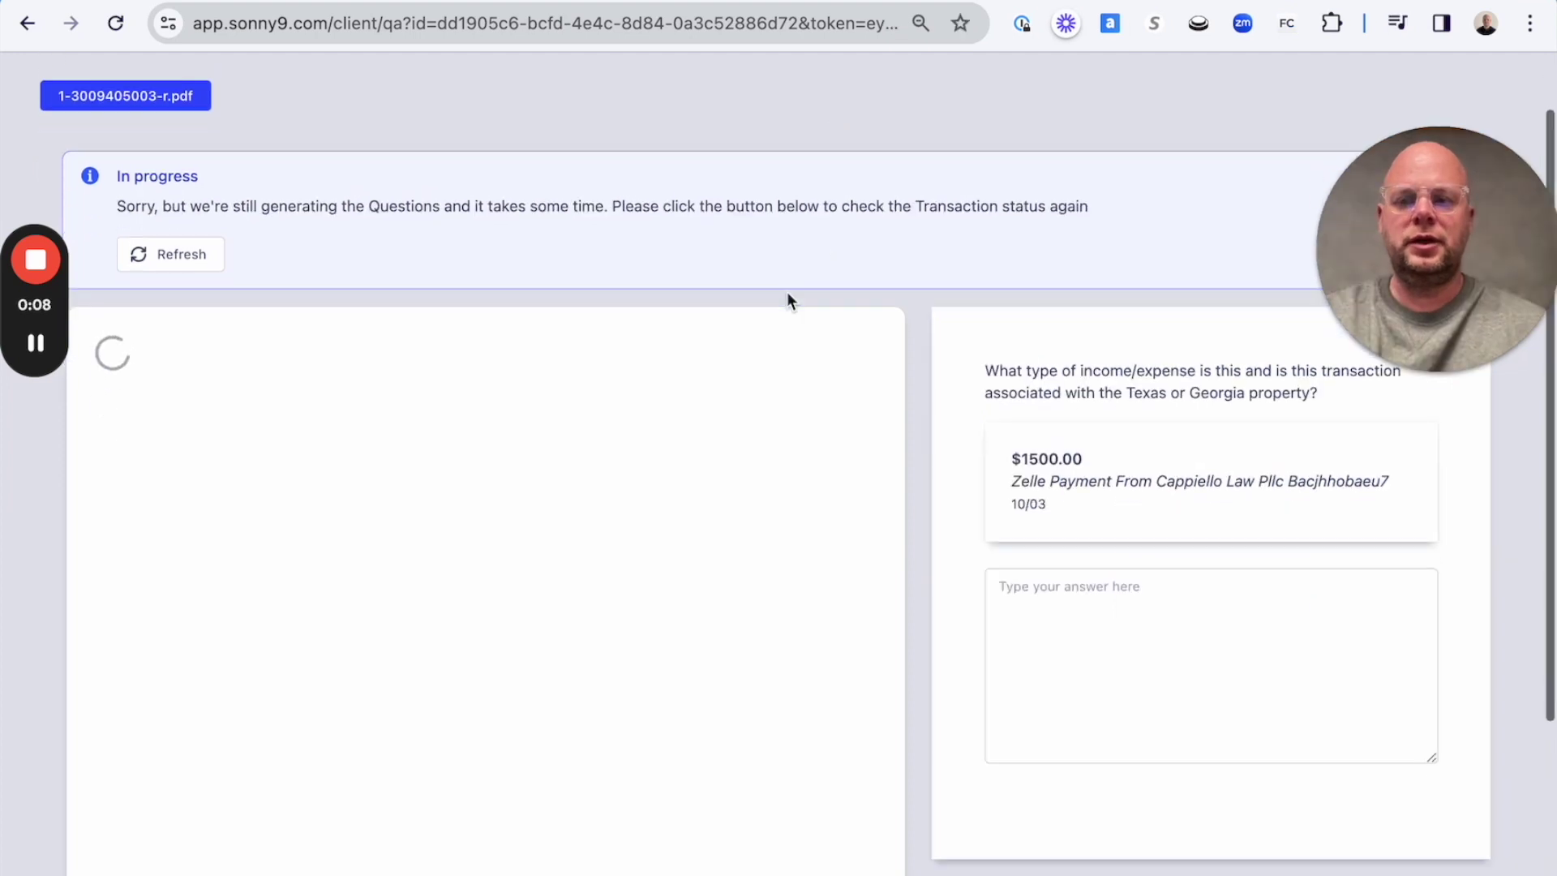
Read through the generated questions, highlighting the first one about the $1500.00 Zelle payment.
{"action": "scroll", "coordinate": [787, 290], "scroll_direction": "down", "scroll_amount": 1}
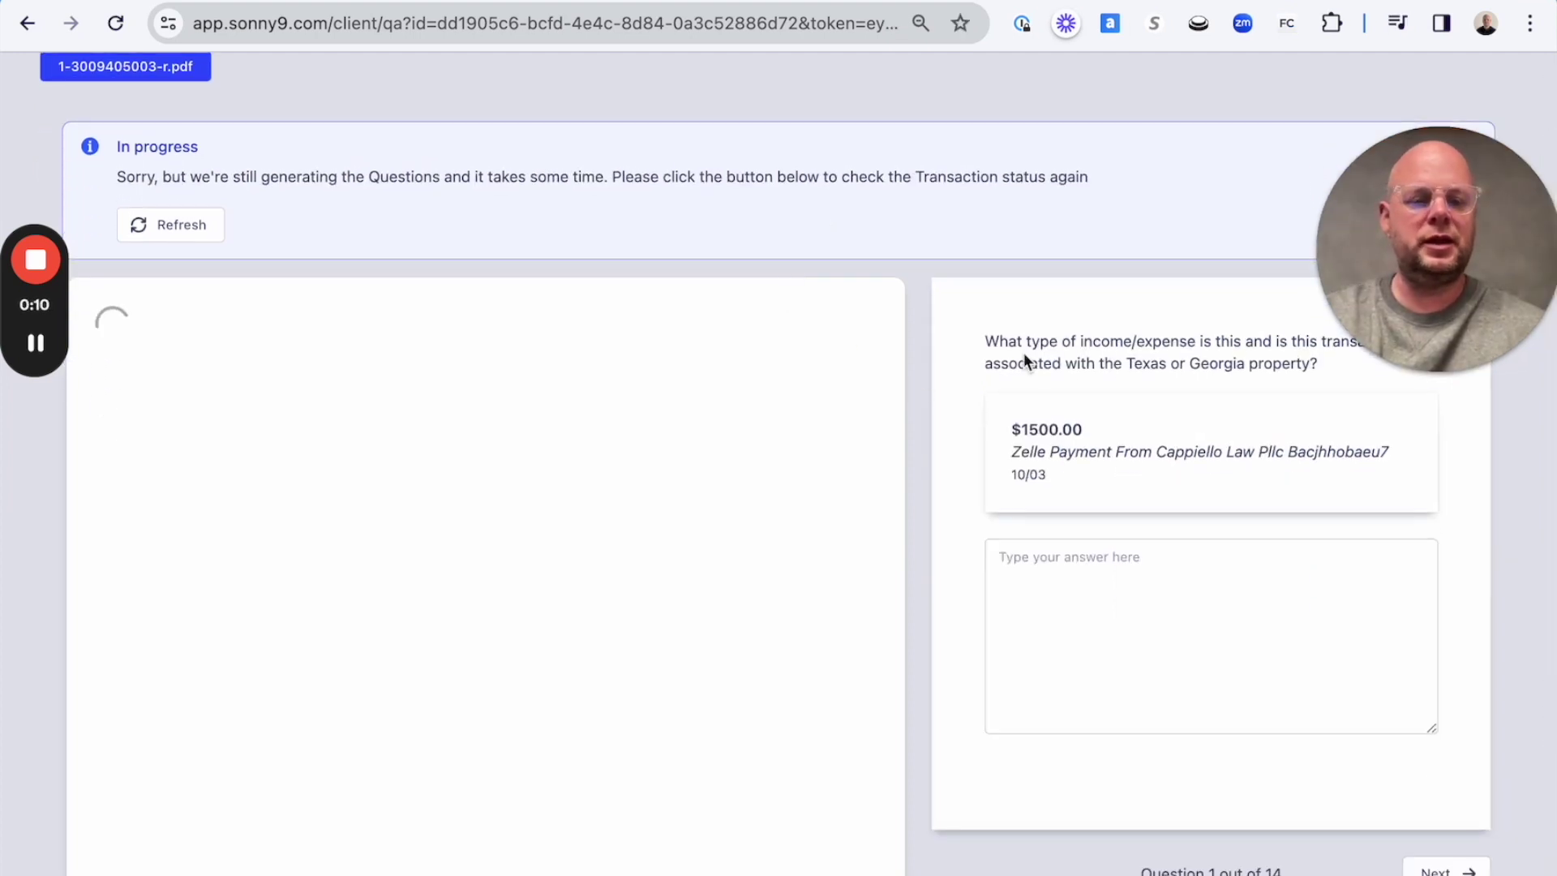
{"action": "scroll", "coordinate": [1026, 361], "scroll_direction": "down", "scroll_amount": 3}
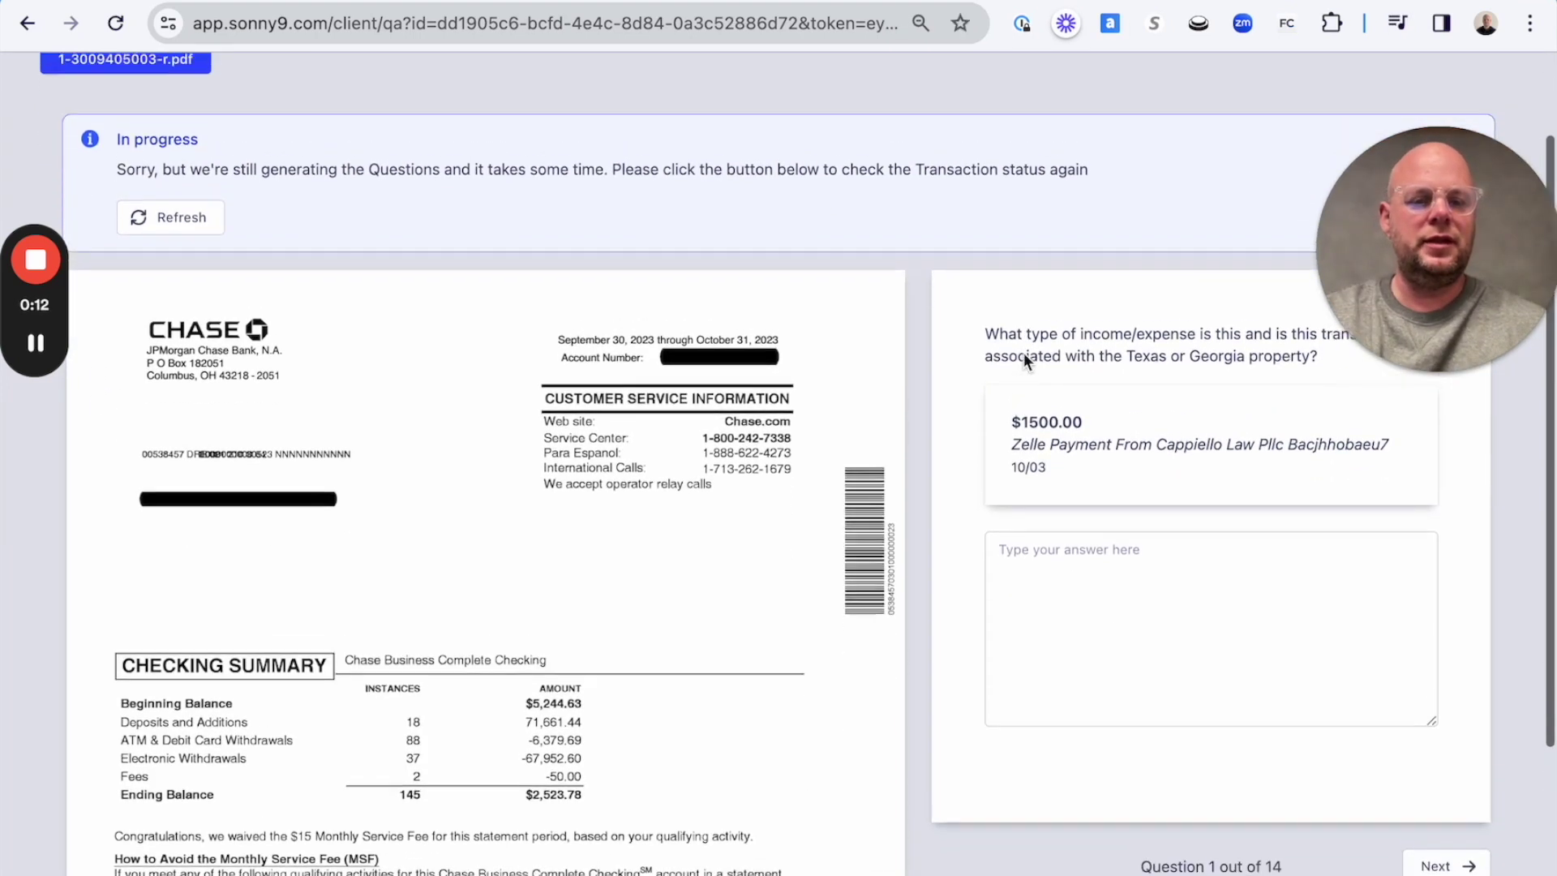
{"action": "scroll", "coordinate": [1024, 353], "scroll_direction": "down", "scroll_amount": 4}
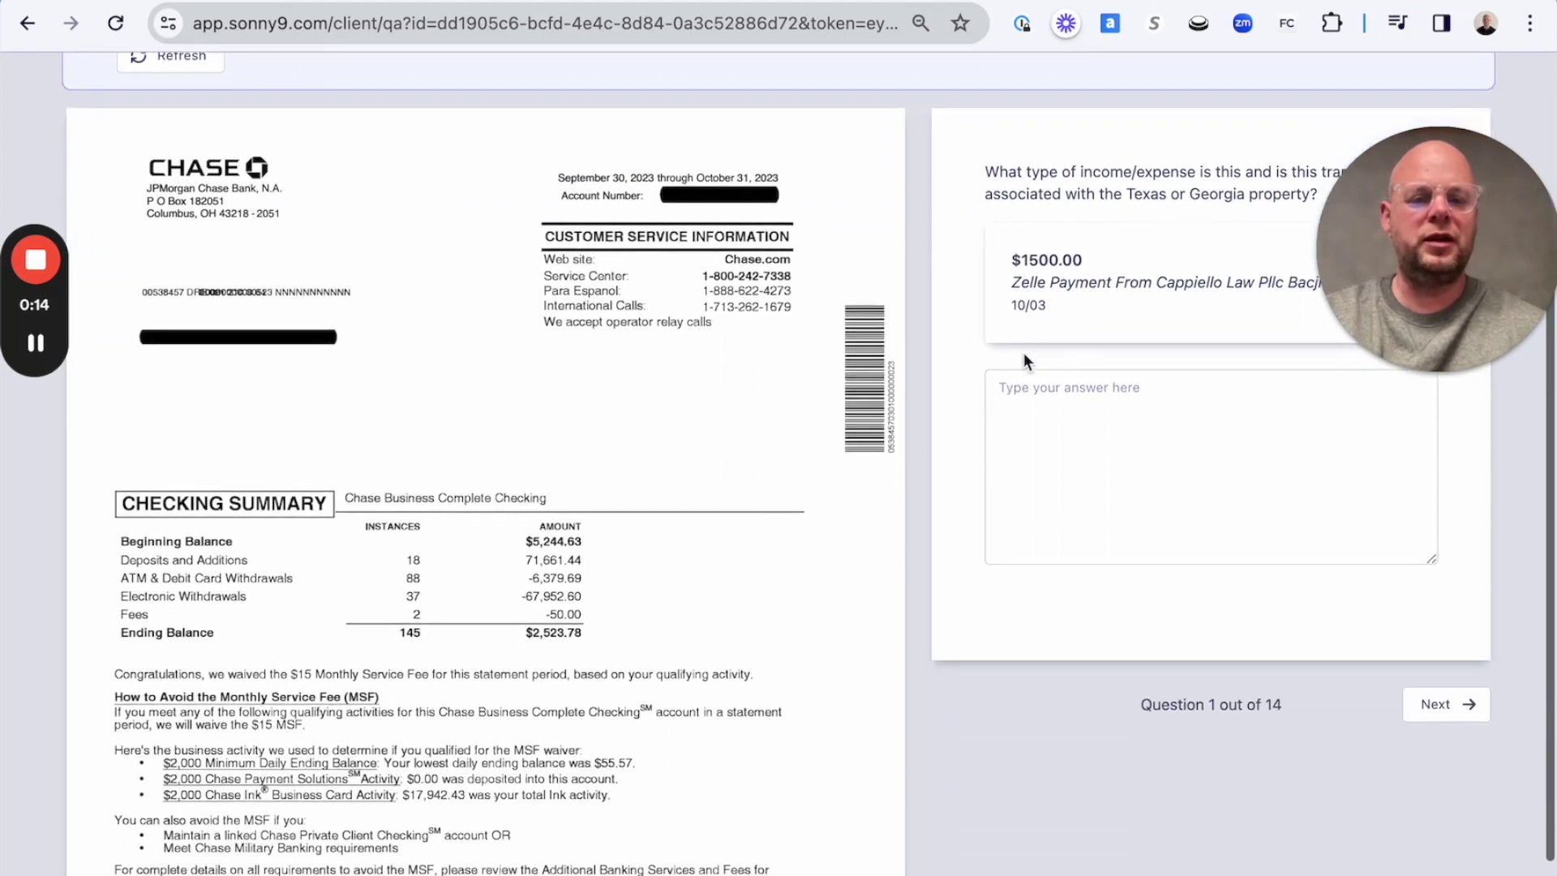
{"action": "scroll", "coordinate": [1024, 353], "scroll_direction": "down", "scroll_amount": 2}
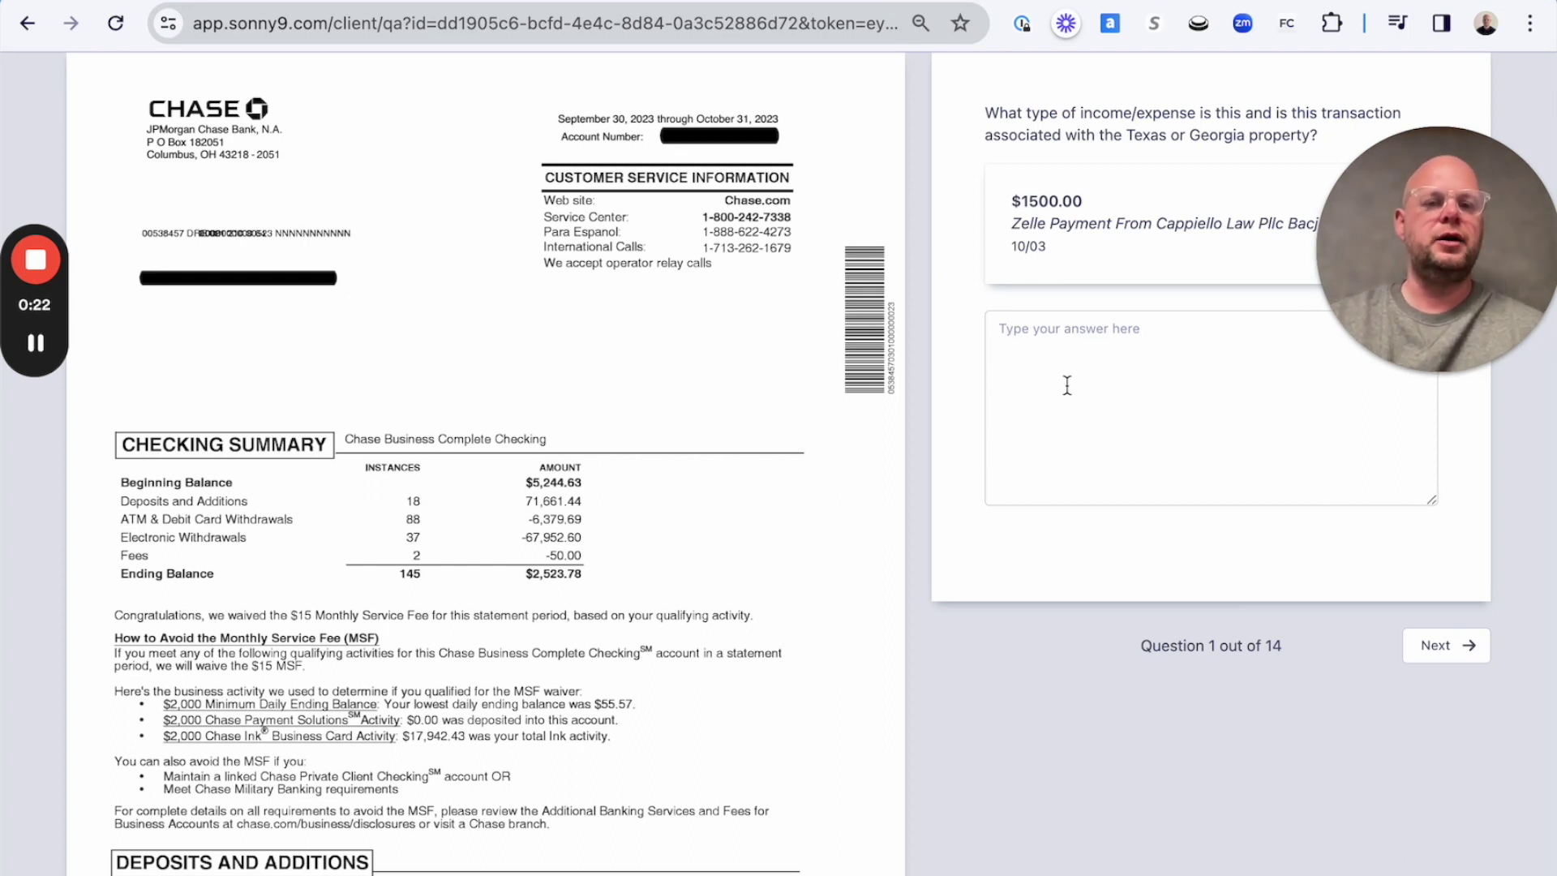
{"action": "scroll", "coordinate": [1067, 386], "scroll_direction": "down", "scroll_amount": 1}
{"action": "scroll", "coordinate": [1067, 385], "scroll_direction": "up", "scroll_amount": 5}
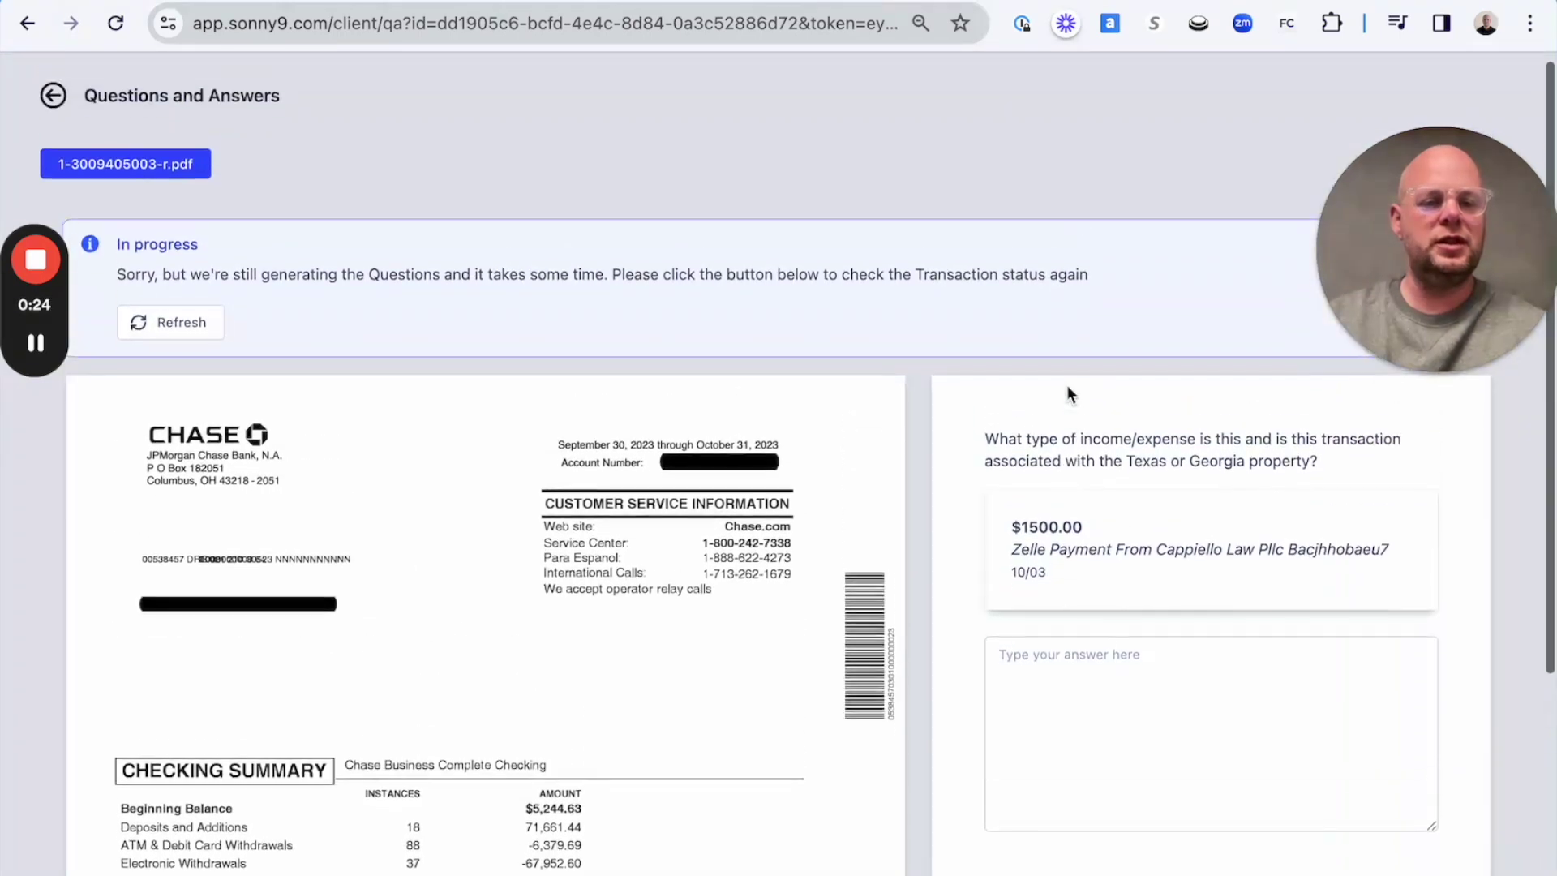
{"action": "left_click_drag", "start_coordinate": [980, 451], "coordinate": [1324, 487]}
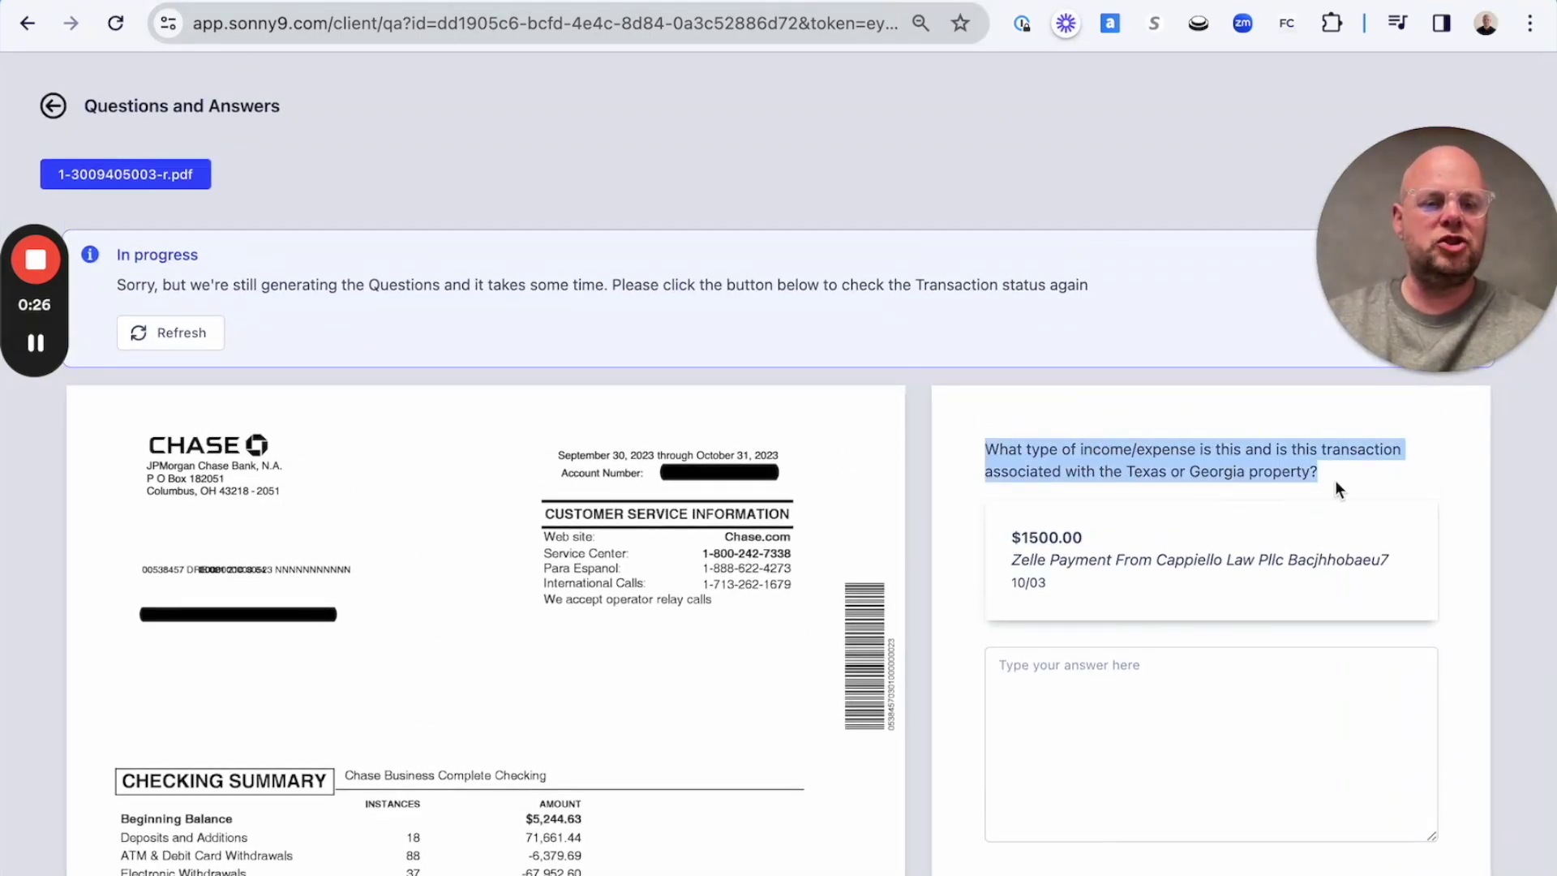
{"action": "scroll", "coordinate": [1321, 543], "scroll_direction": "down", "scroll_amount": 1}
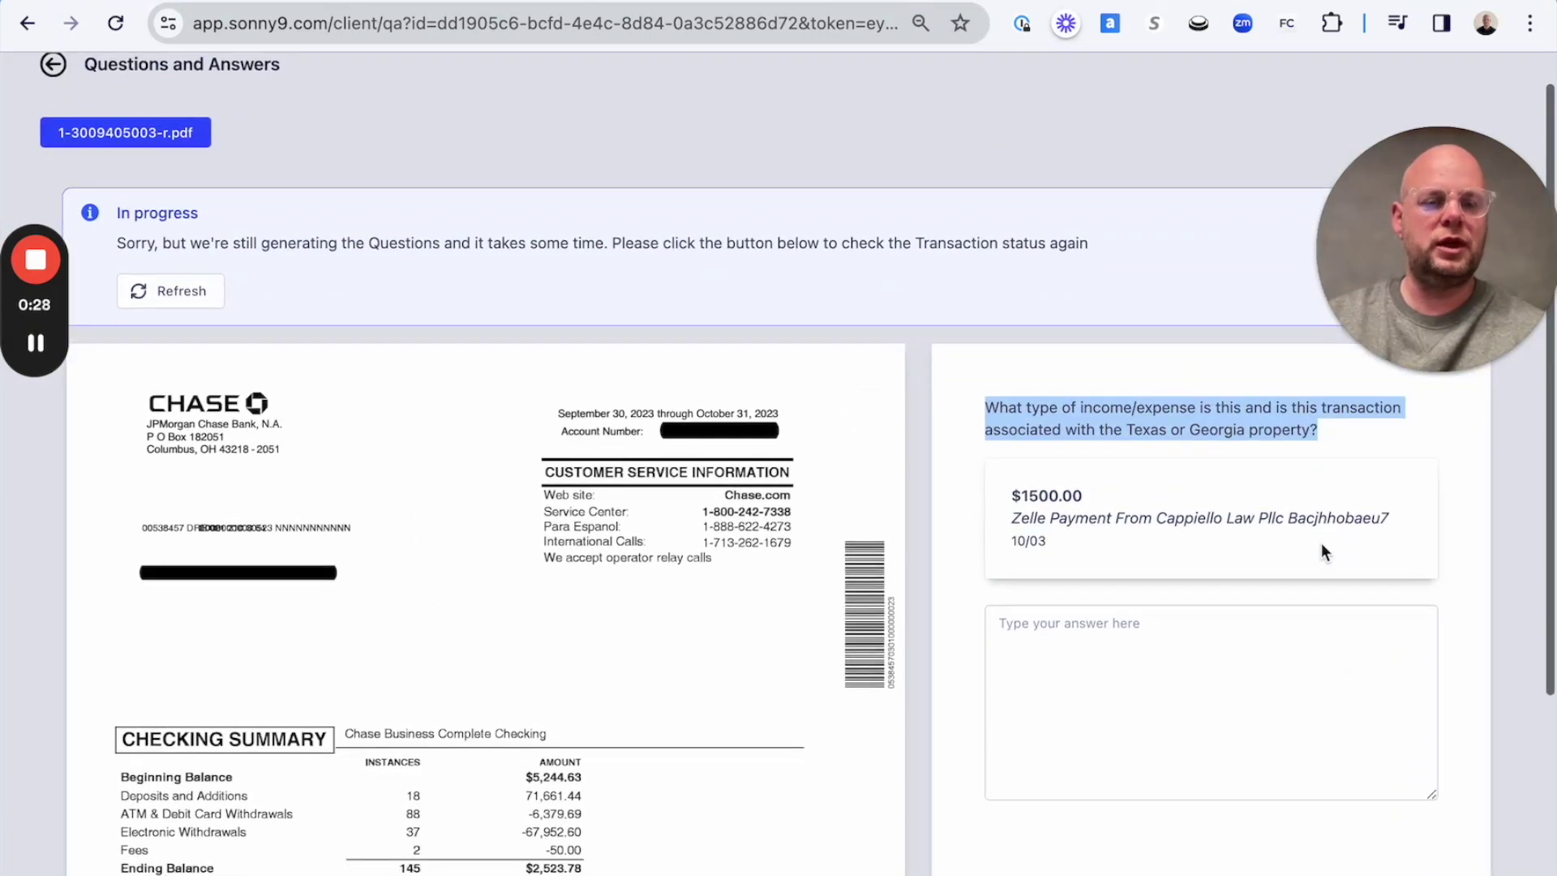
Answer Question 1 as 'Texas, legal review services', replacing the initial 'cleaning'.
{"action": "left_click", "coordinate": [1241, 658]}
{"action": "type", "text": "Te"}
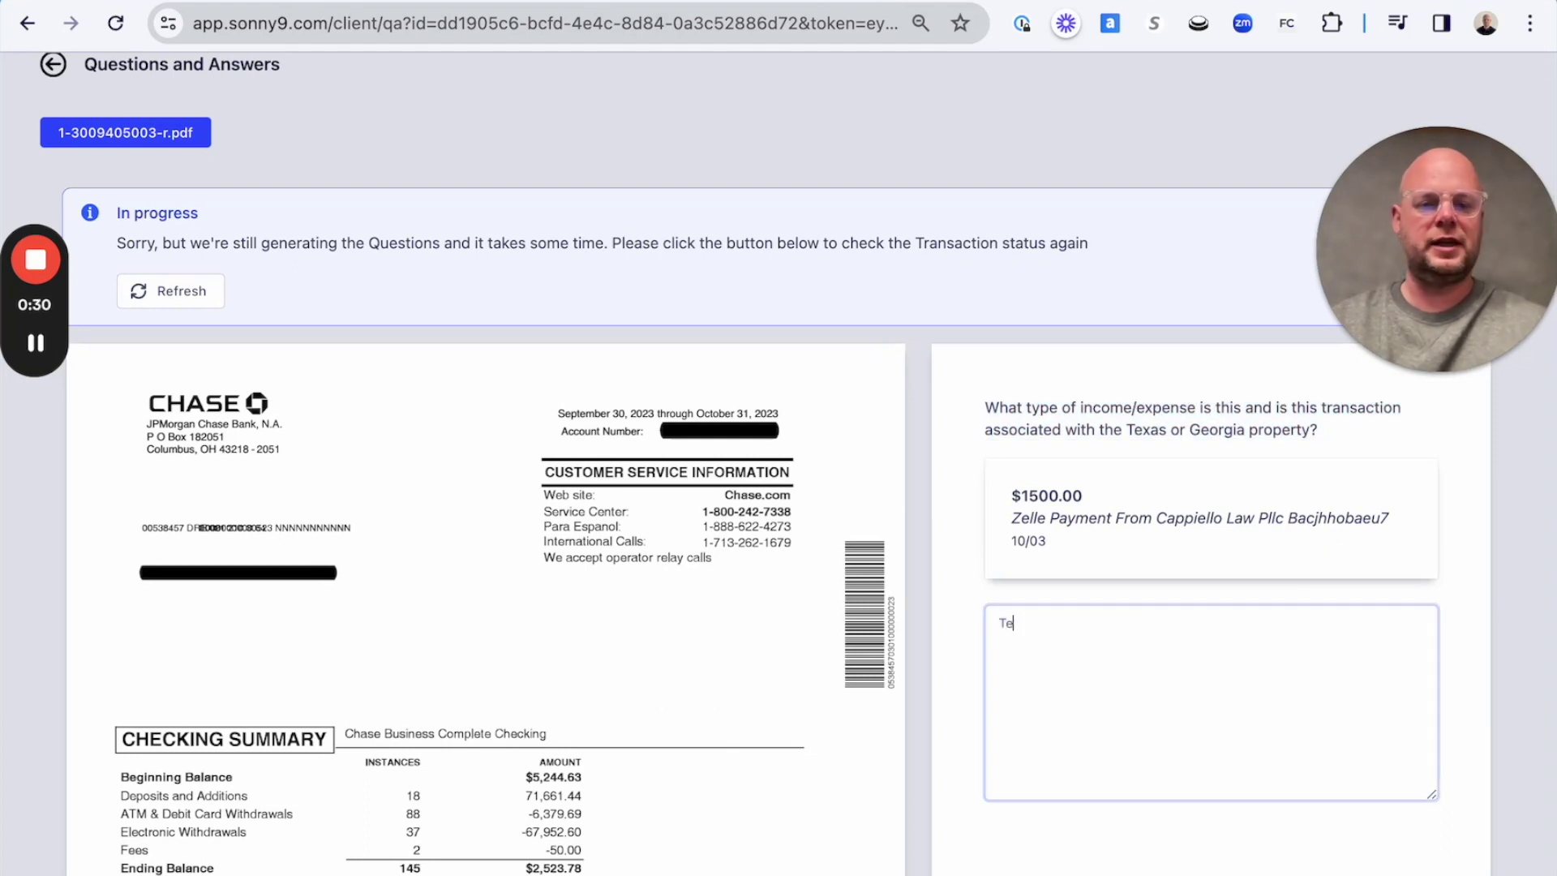
{"action": "type", "text": "xas"}
{"action": "scroll", "coordinate": [1249, 683], "scroll_direction": "down", "scroll_amount": 3}
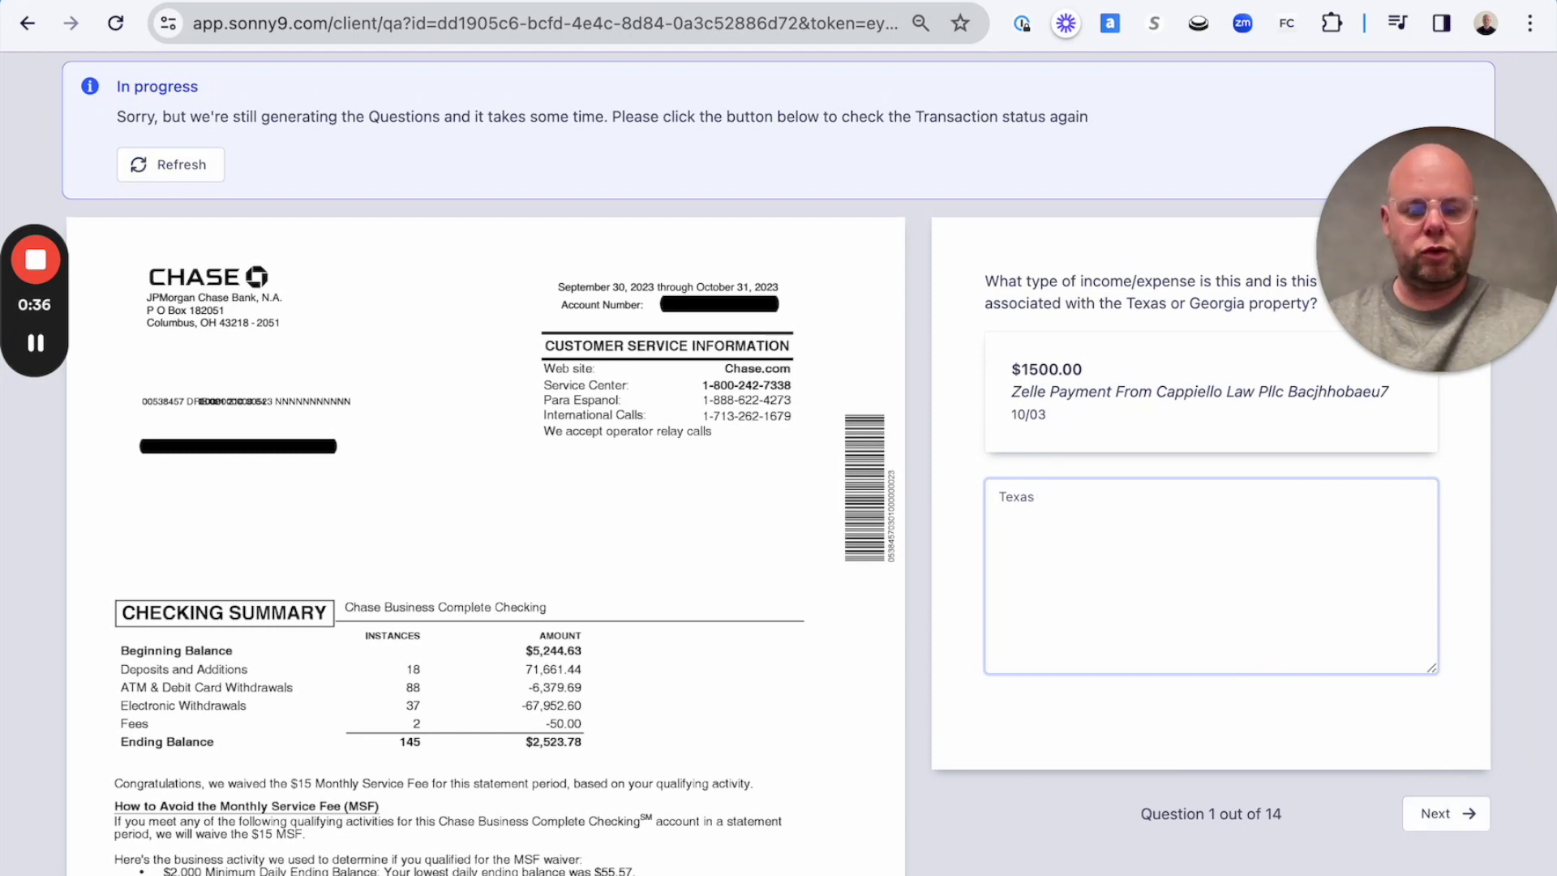
{"action": "type", "text": ", cleaning services"}
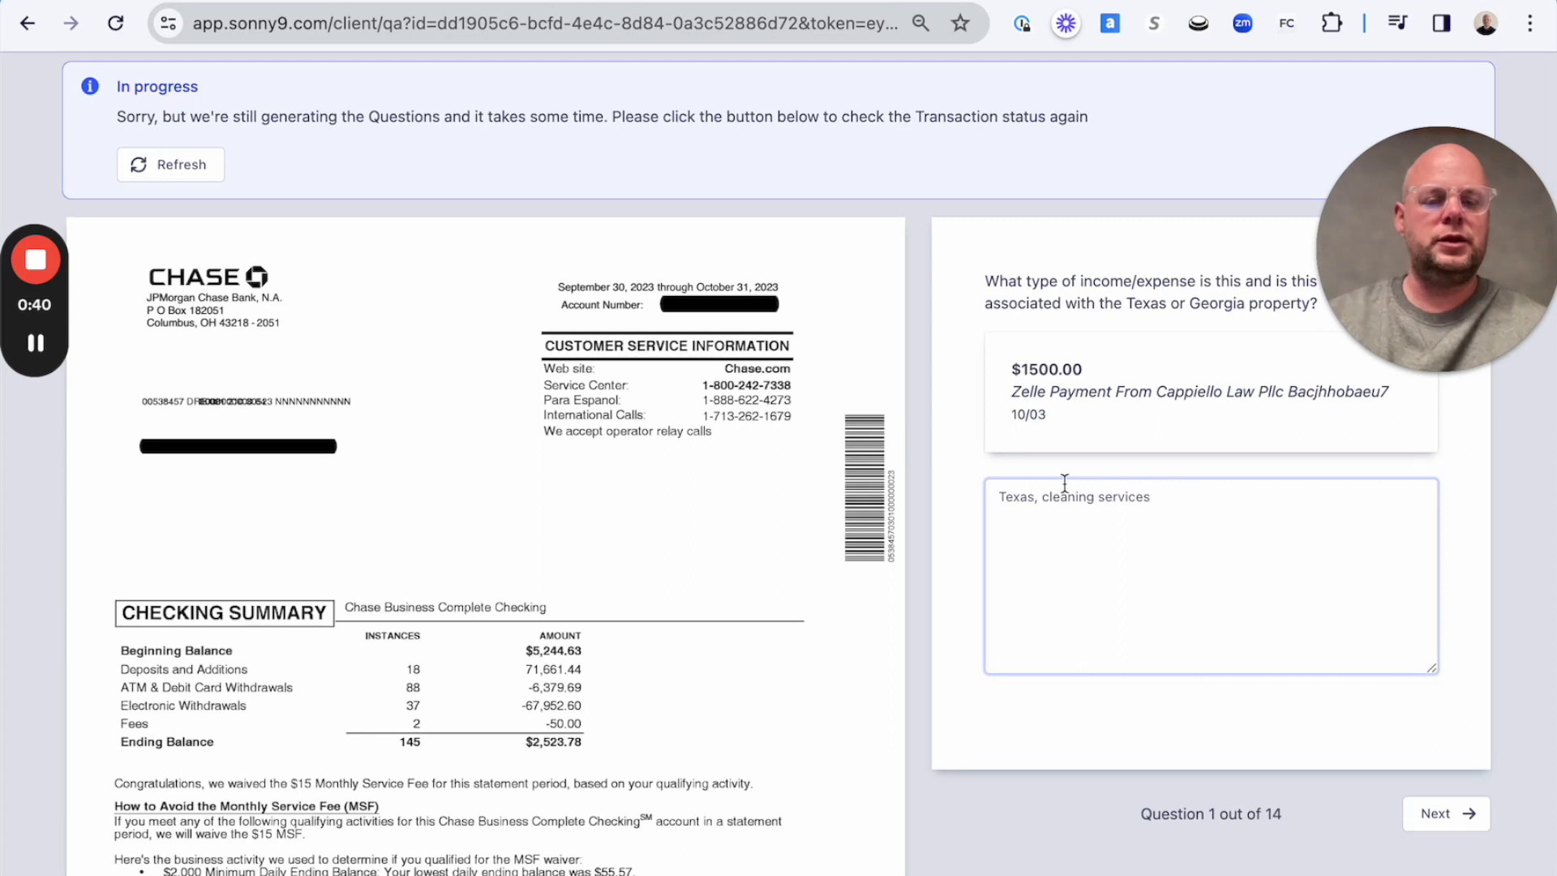
{"action": "left_click_drag", "start_coordinate": [1095, 497], "coordinate": [1042, 499]}
{"action": "type", "text": "legal review"}
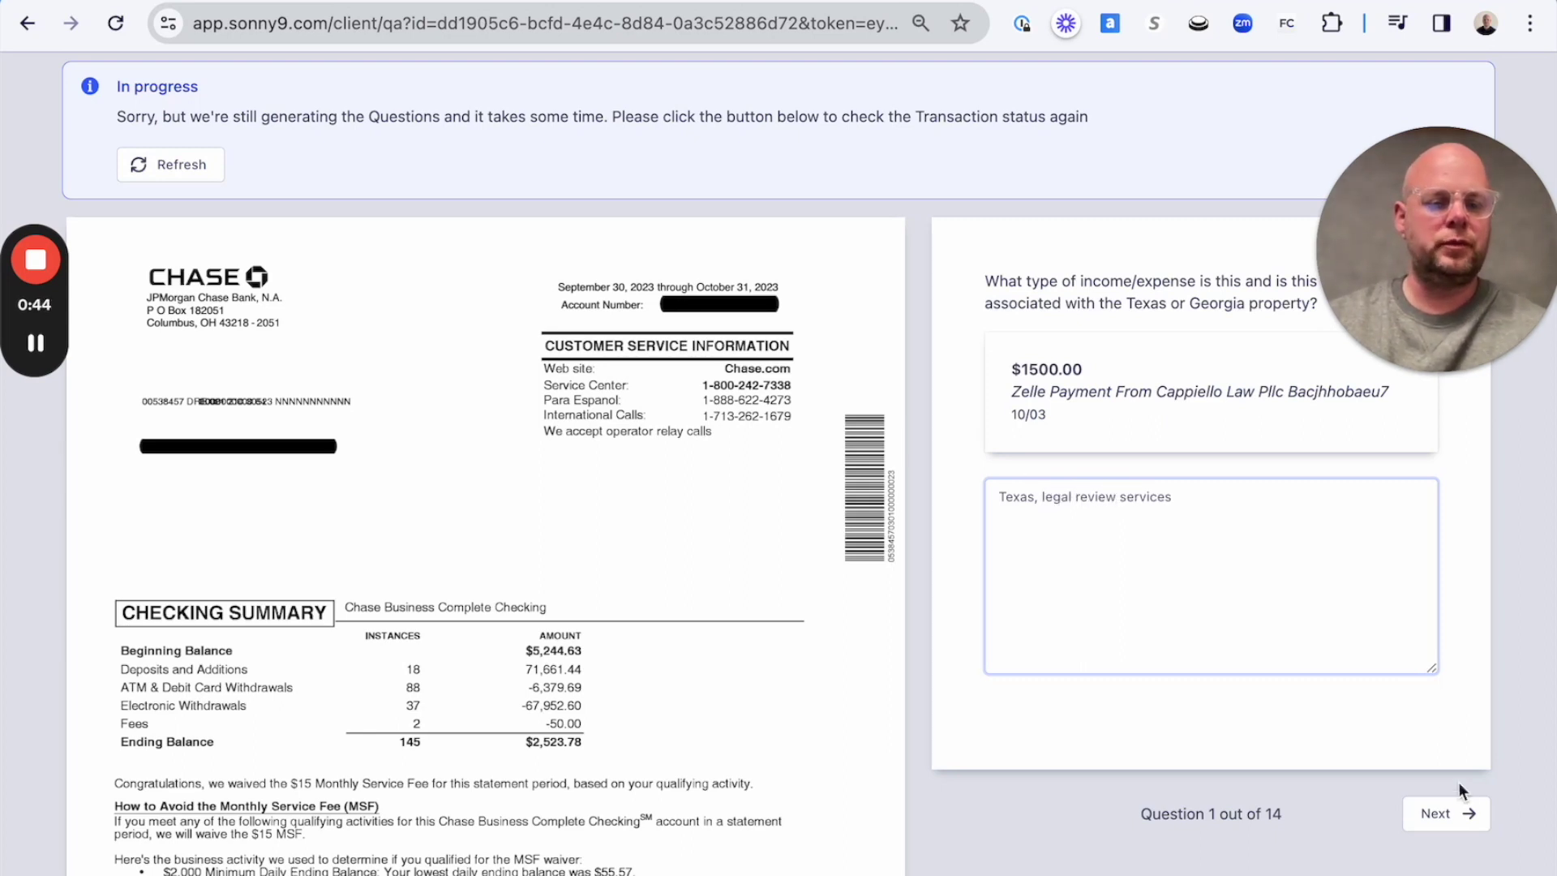
Advance to Question 2, the $1000.00 online transfer, after rechecking the previous question.
{"action": "left_click", "coordinate": [1444, 814]}
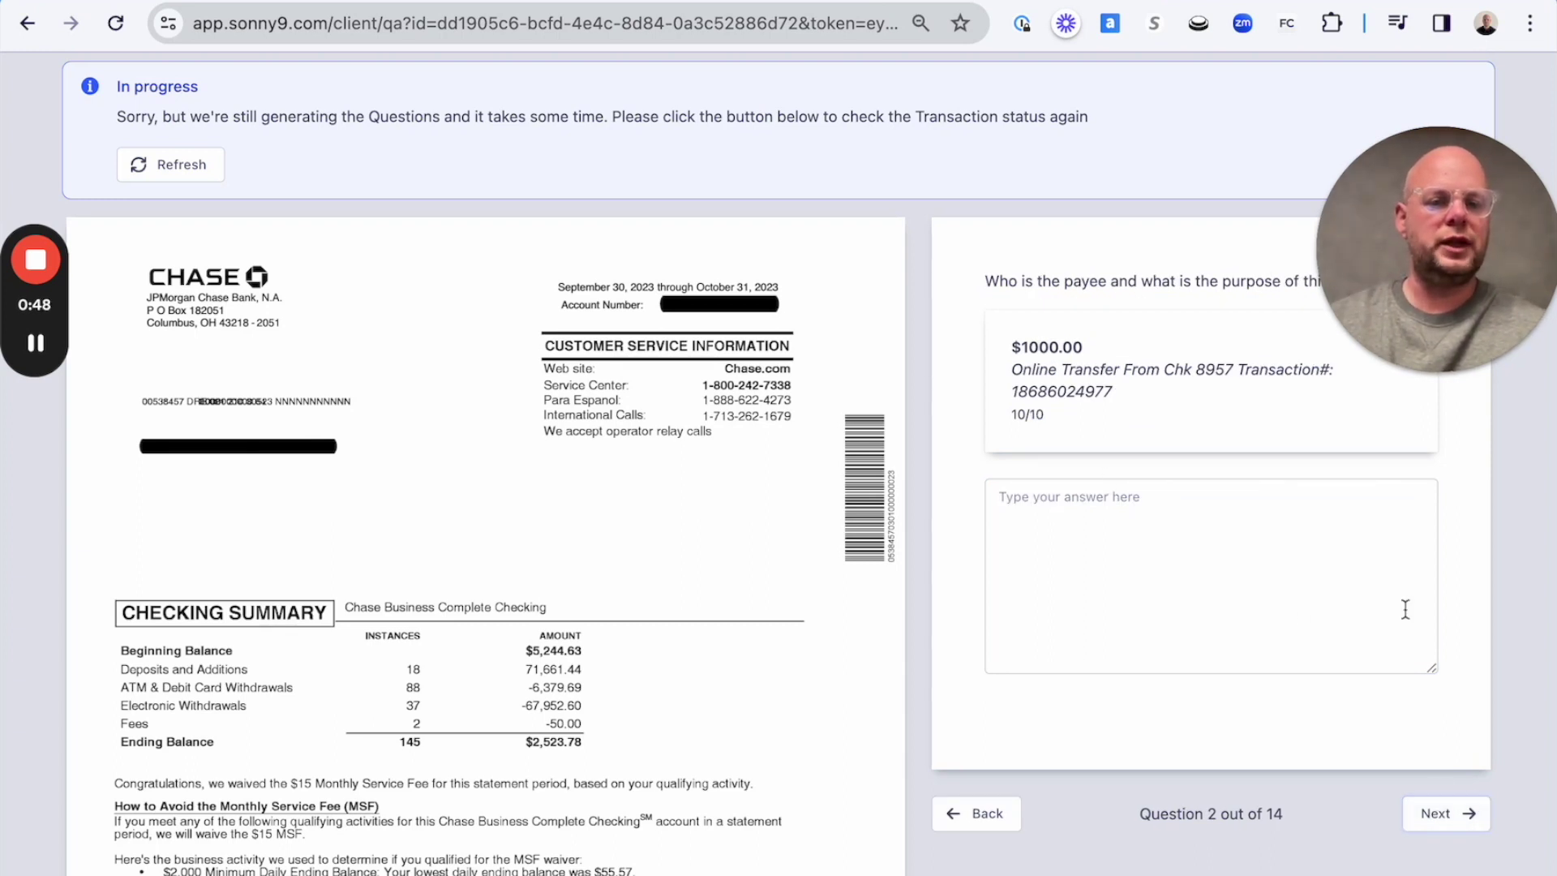
{"action": "scroll", "coordinate": [1411, 649], "scroll_direction": "up", "scroll_amount": 2}
{"action": "scroll", "coordinate": [1363, 590], "scroll_direction": "down", "scroll_amount": 2}
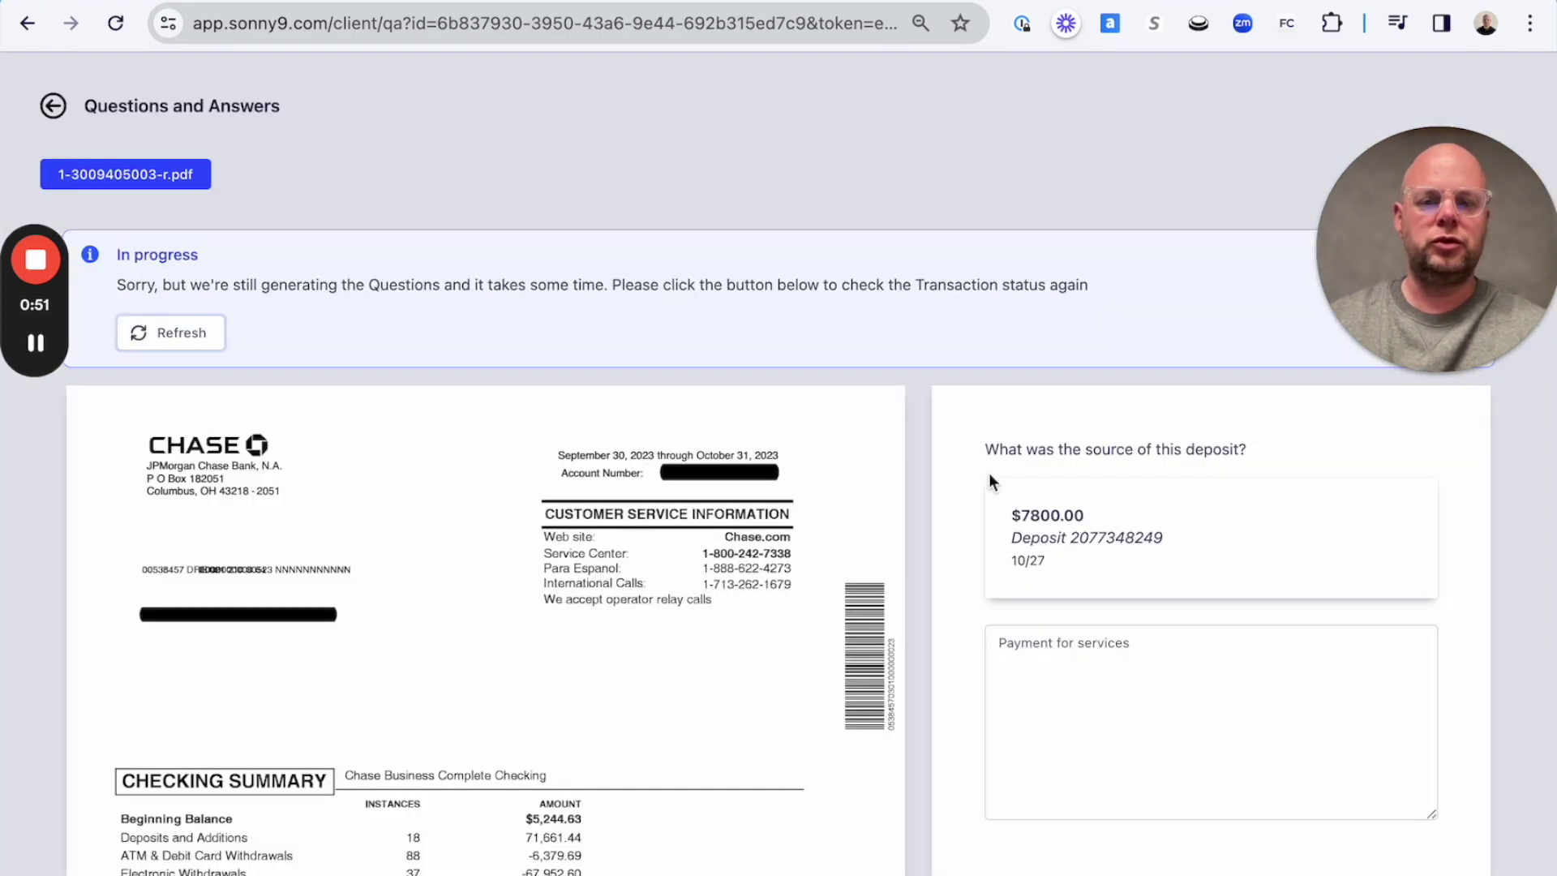
{"action": "scroll", "coordinate": [990, 474], "scroll_direction": "down", "scroll_amount": 4}
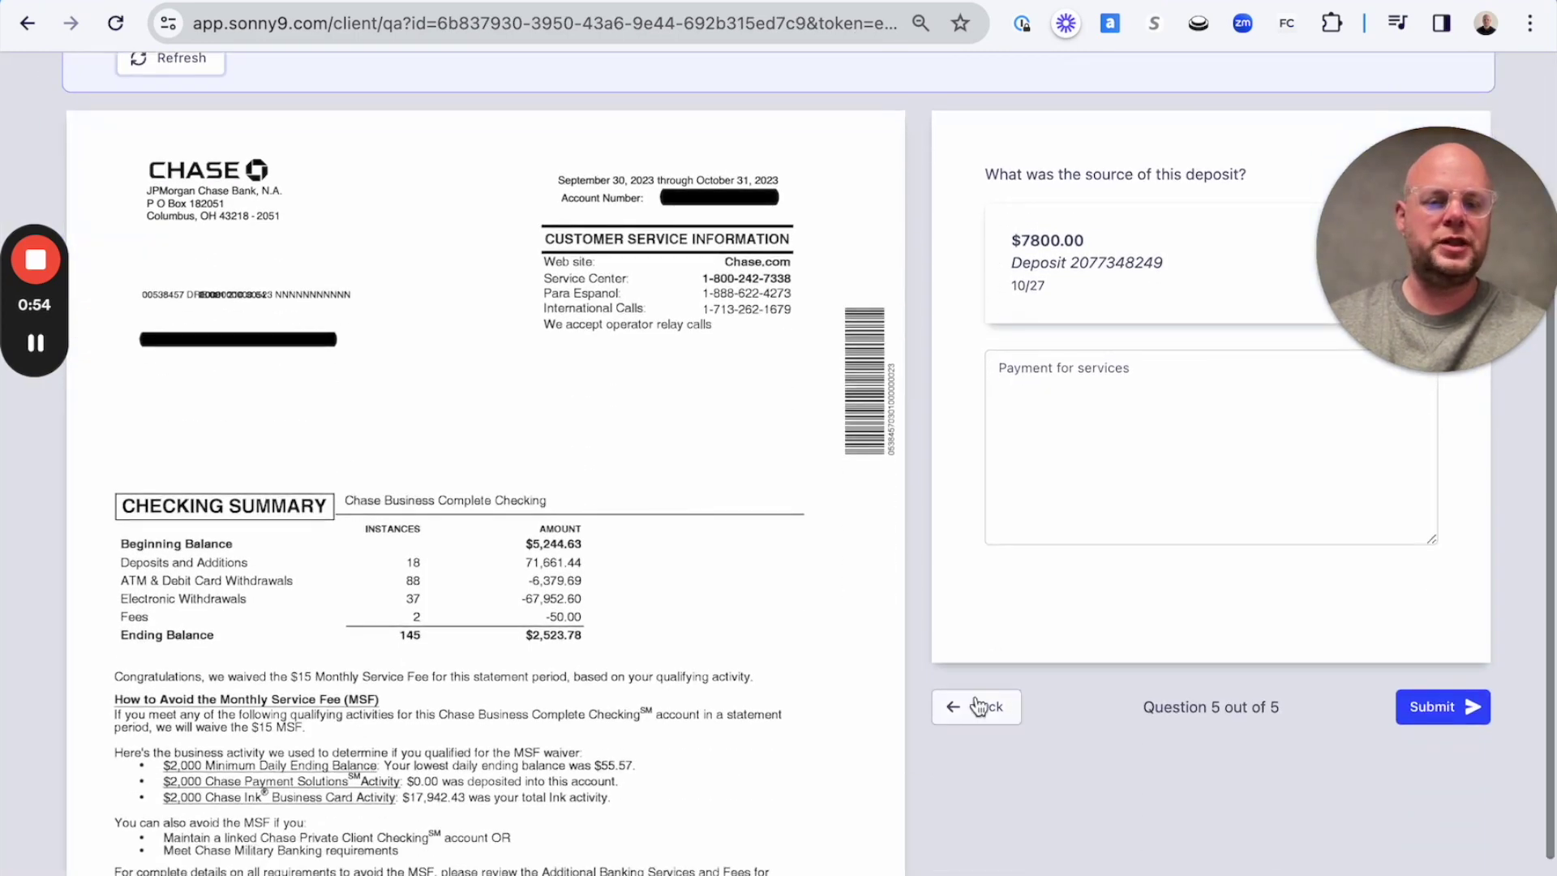
{"action": "left_click", "coordinate": [984, 707]}
{"action": "scroll", "coordinate": [725, 261], "scroll_direction": "up", "scroll_amount": 2}
{"action": "scroll", "coordinate": [725, 255], "scroll_direction": "up", "scroll_amount": 1}
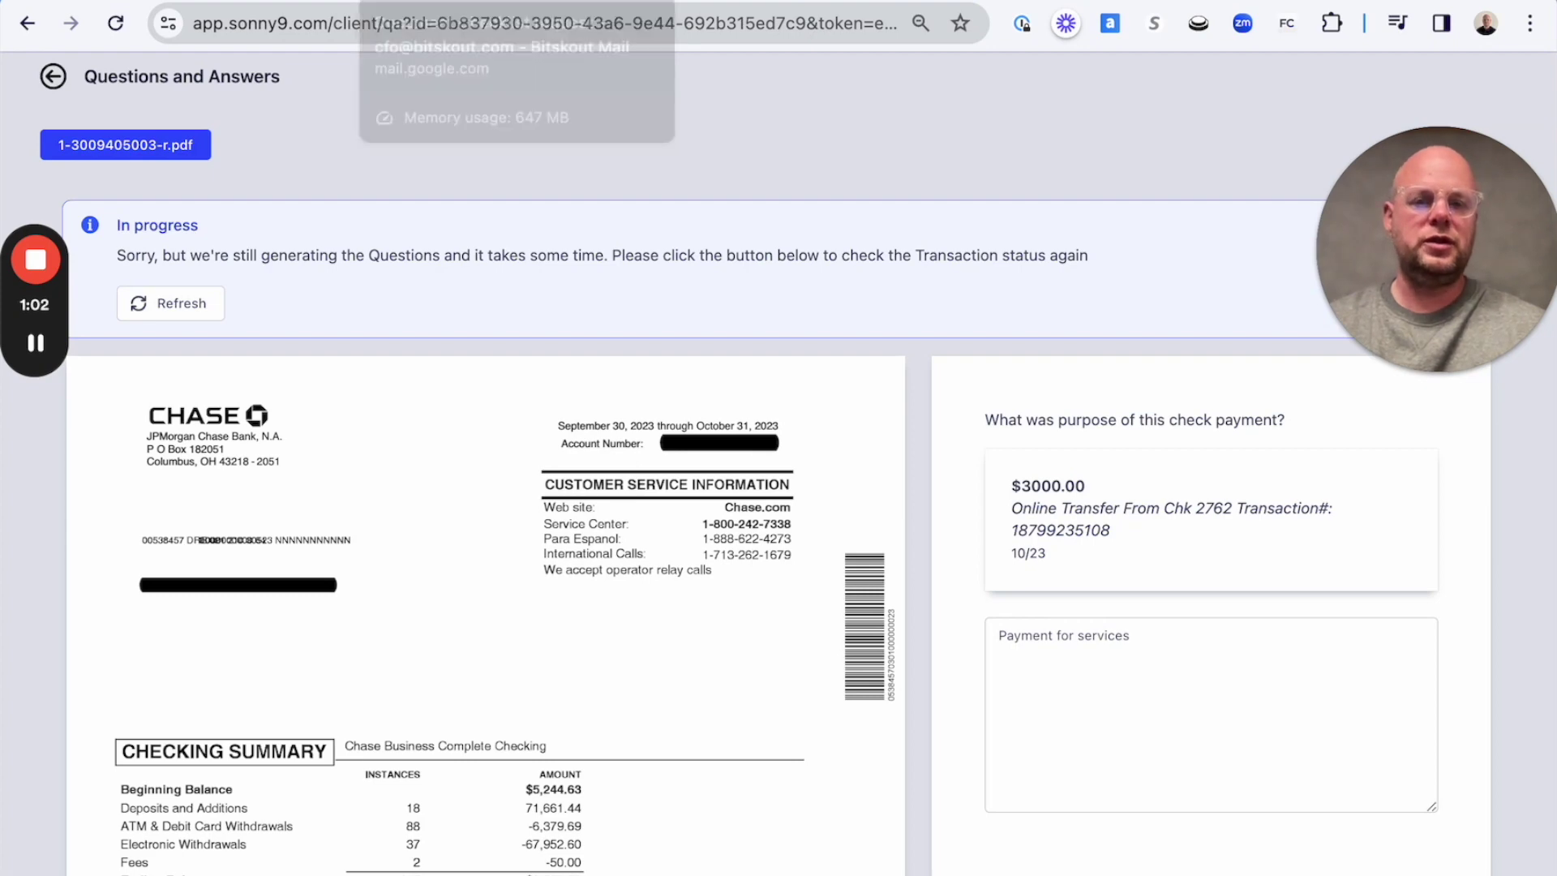
{"action": "left_click", "coordinate": [933, 1]}
{"action": "scroll", "coordinate": [1004, 340], "scroll_direction": "up", "scroll_amount": 2}
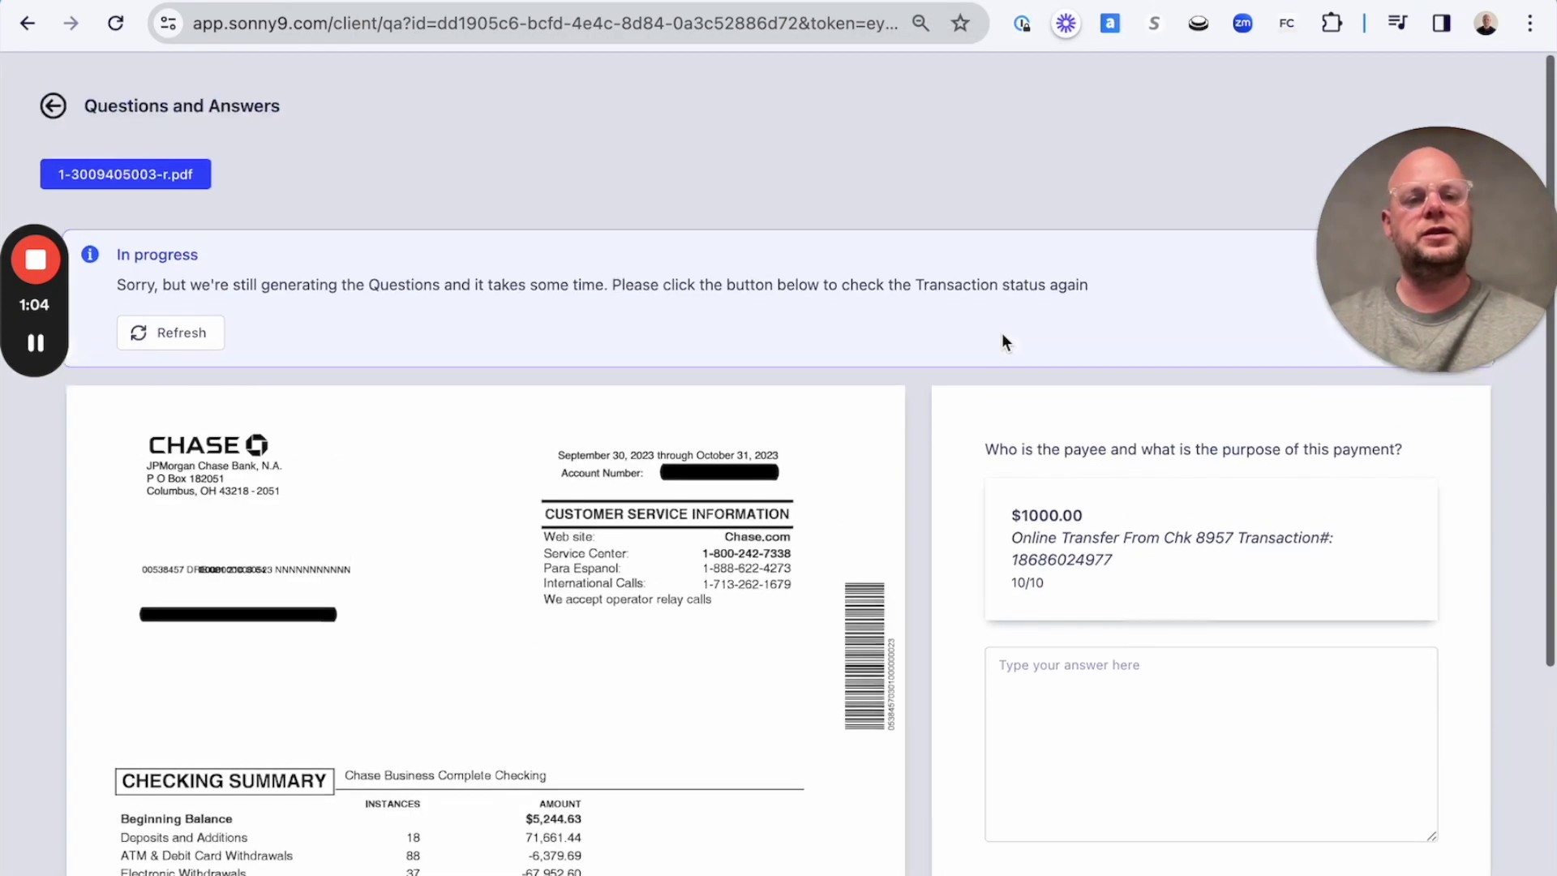